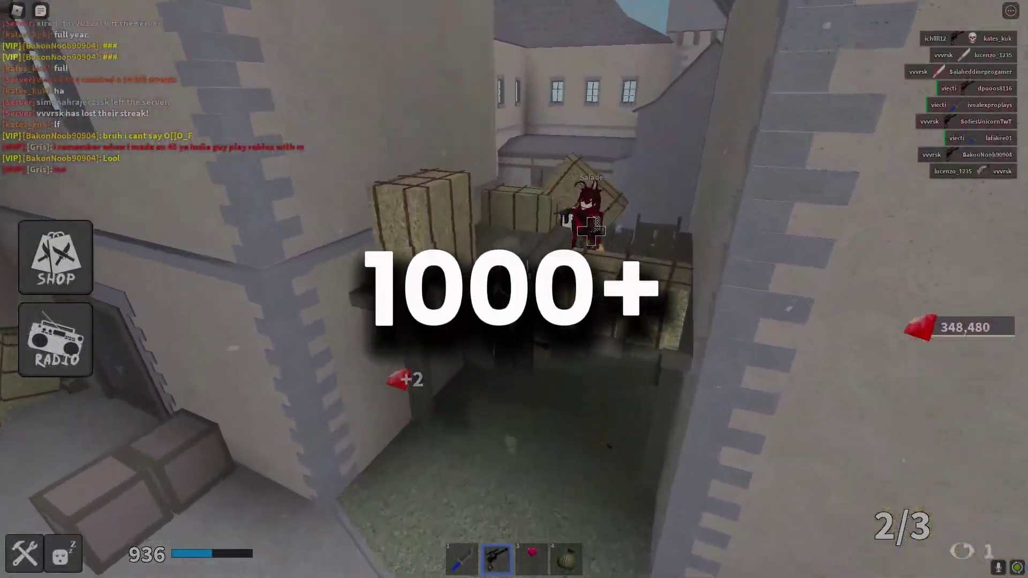
pyautogui.click(591, 231)
pyautogui.press('1')
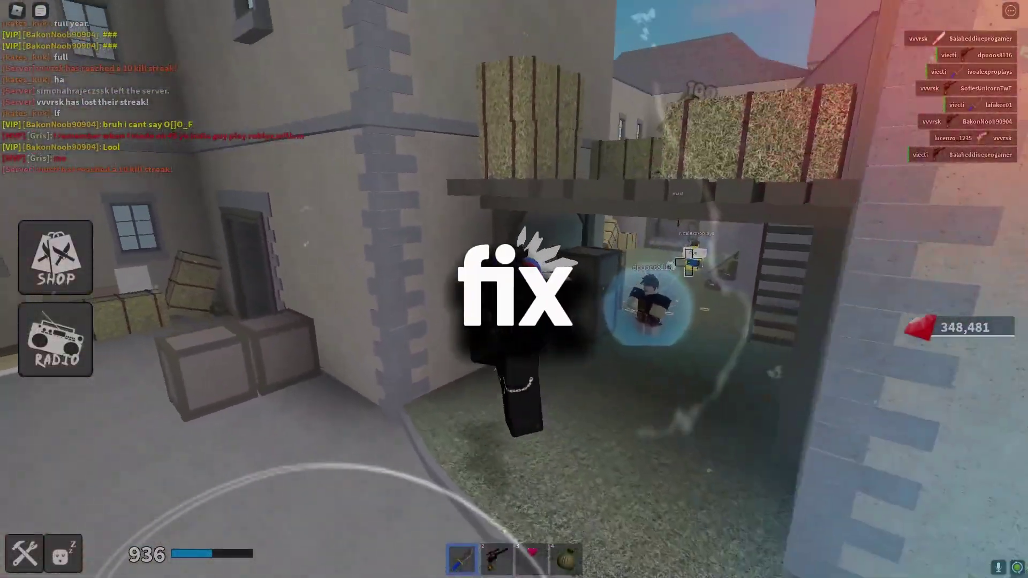
pyautogui.click(688, 245)
pyautogui.press('2')
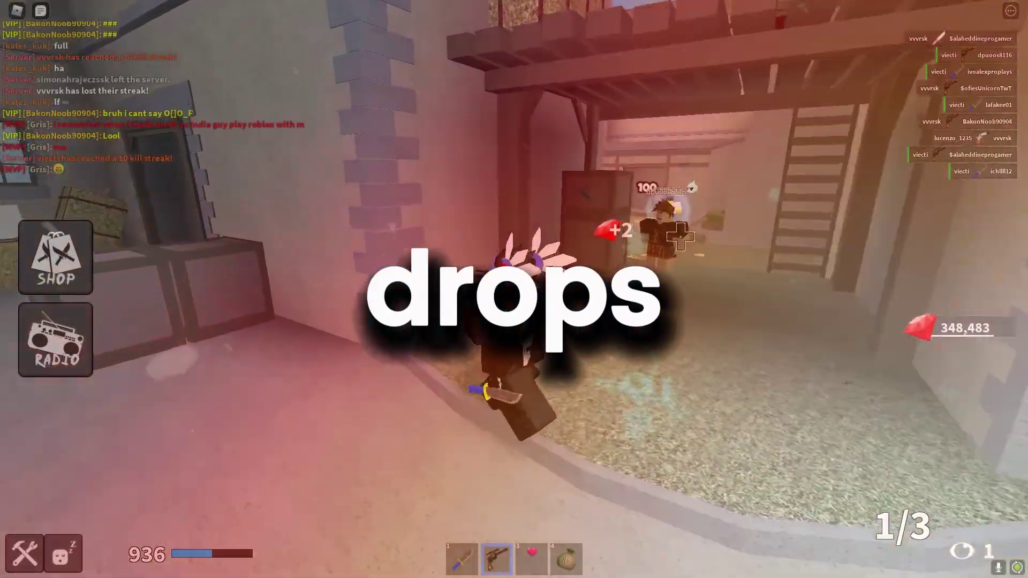
pyautogui.press('1')
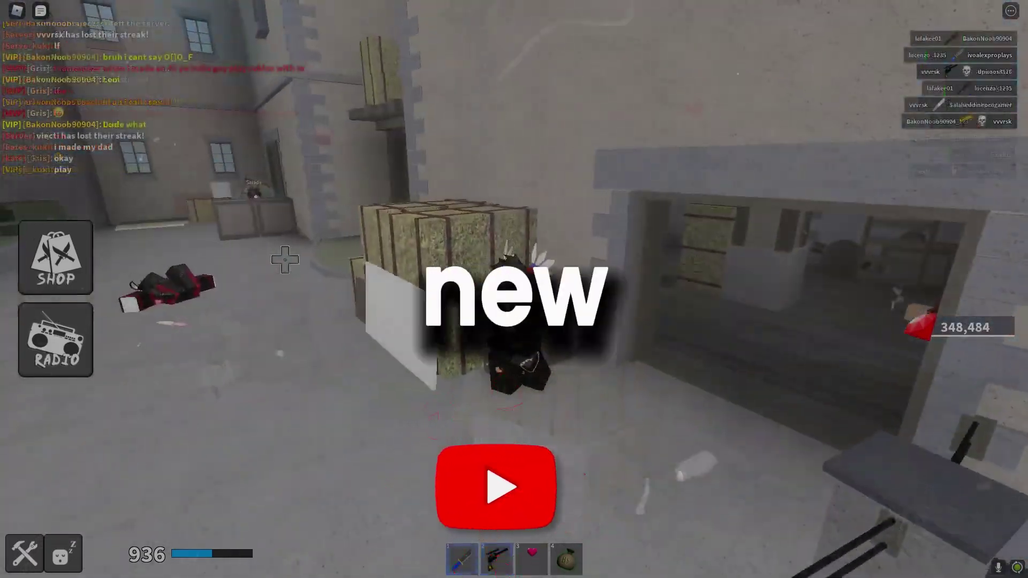
pyautogui.press('2')
pyautogui.press('3')
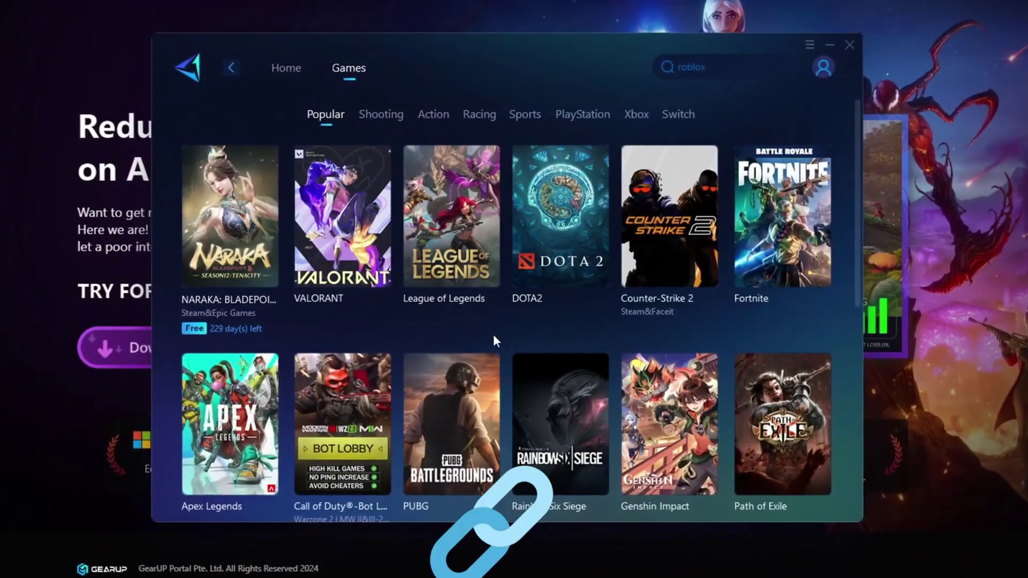
# - Look through the popular games in GearUP for Roblox and go to the game search
pyautogui.moveTo(487, 275)
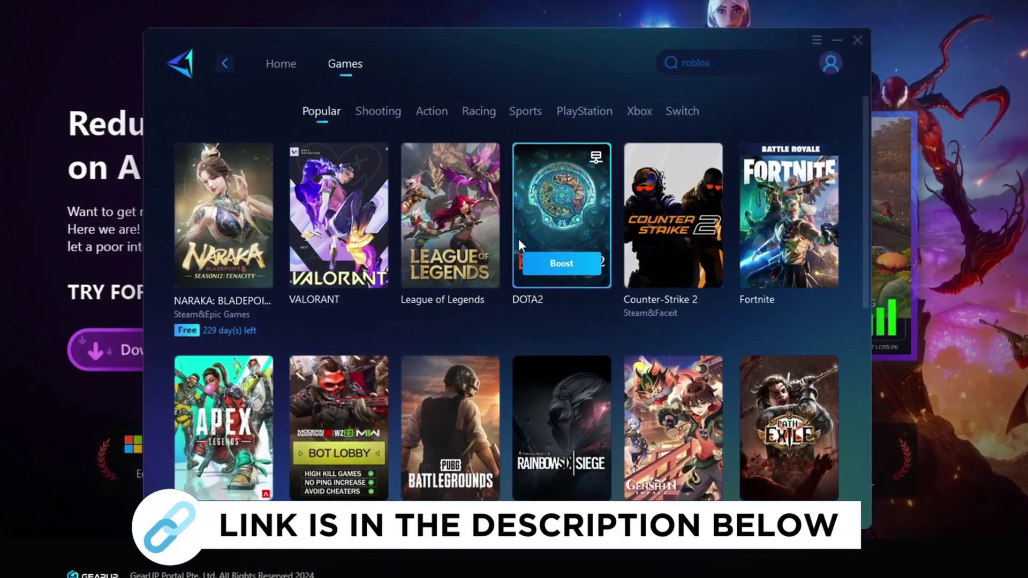
pyautogui.scroll(-5, 518, 246)
pyautogui.moveTo(333, 241)
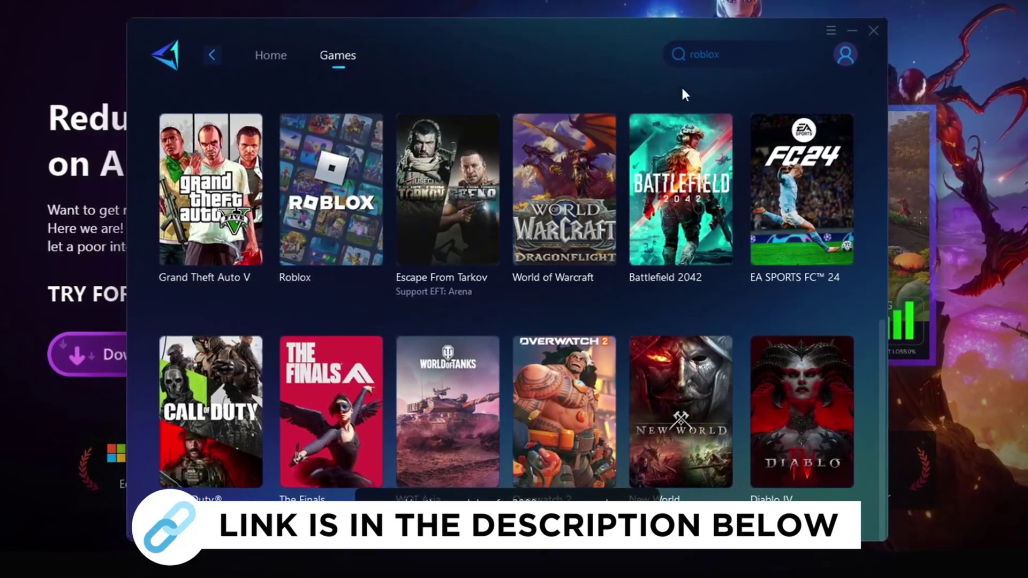
pyautogui.click(702, 55)
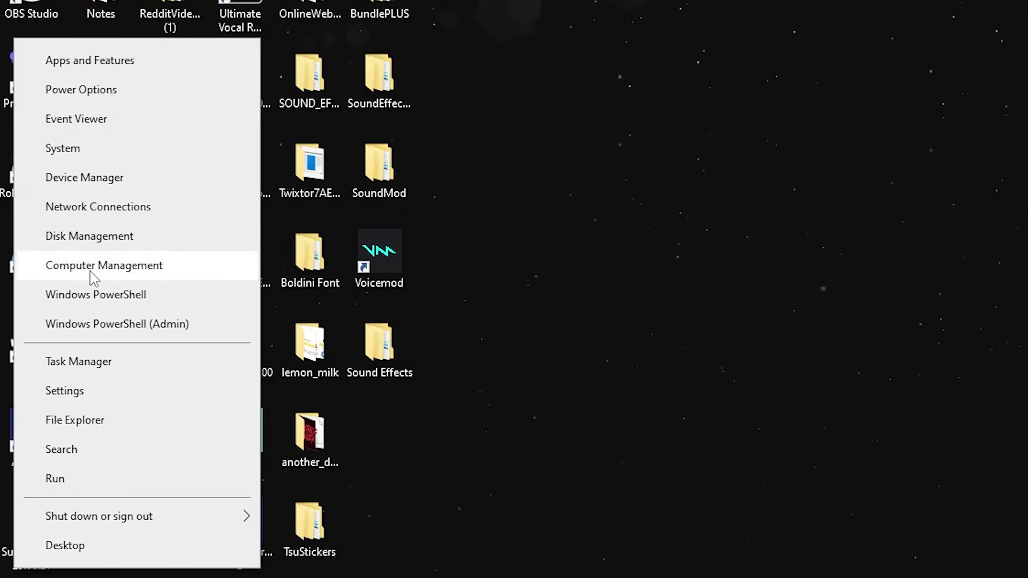
# - Open Device Manager and disable the High precision event timer among the system devices
pyautogui.click(87, 181)
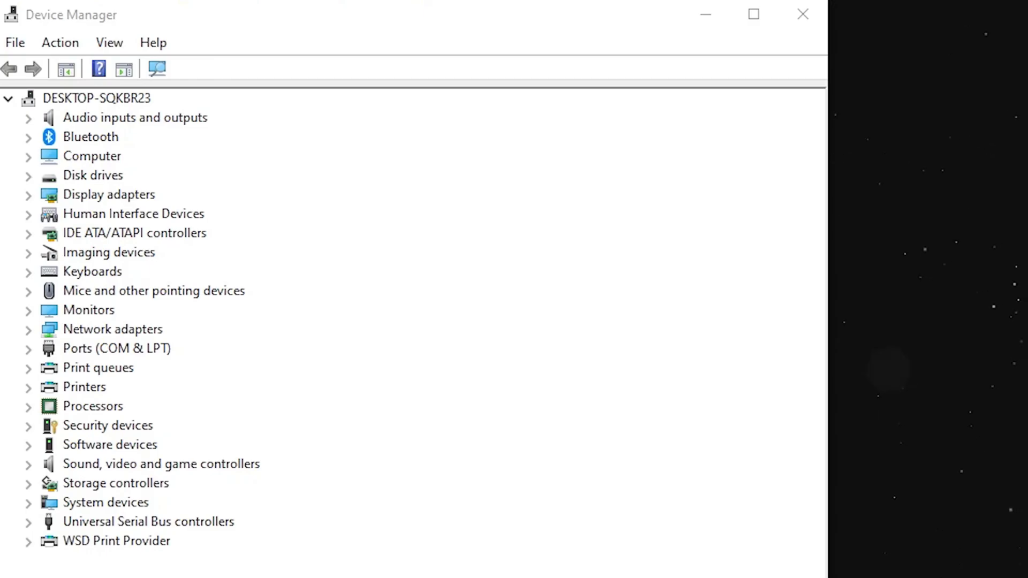
pyautogui.doubleClick(91, 505)
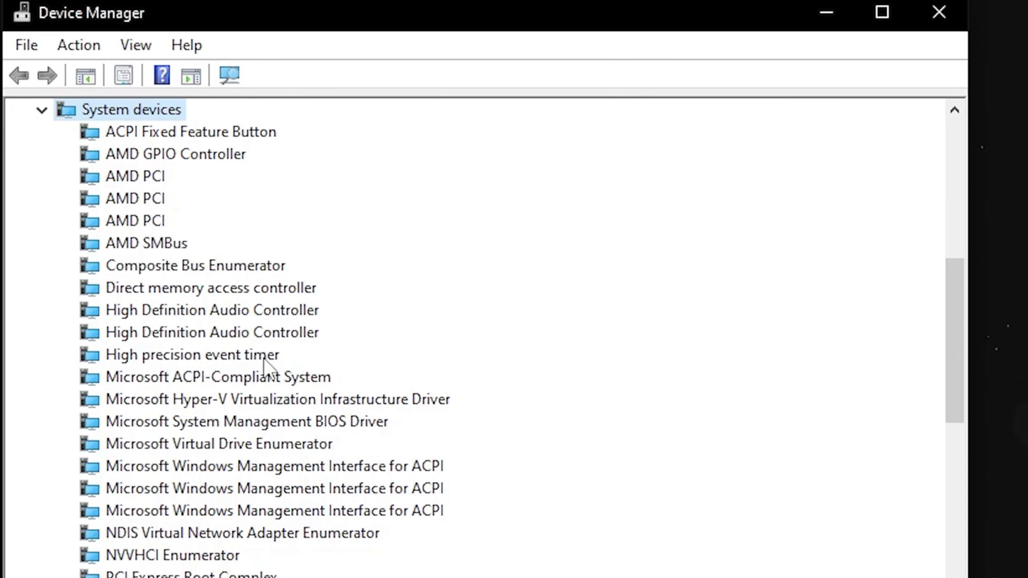
pyautogui.rightClick(244, 357)
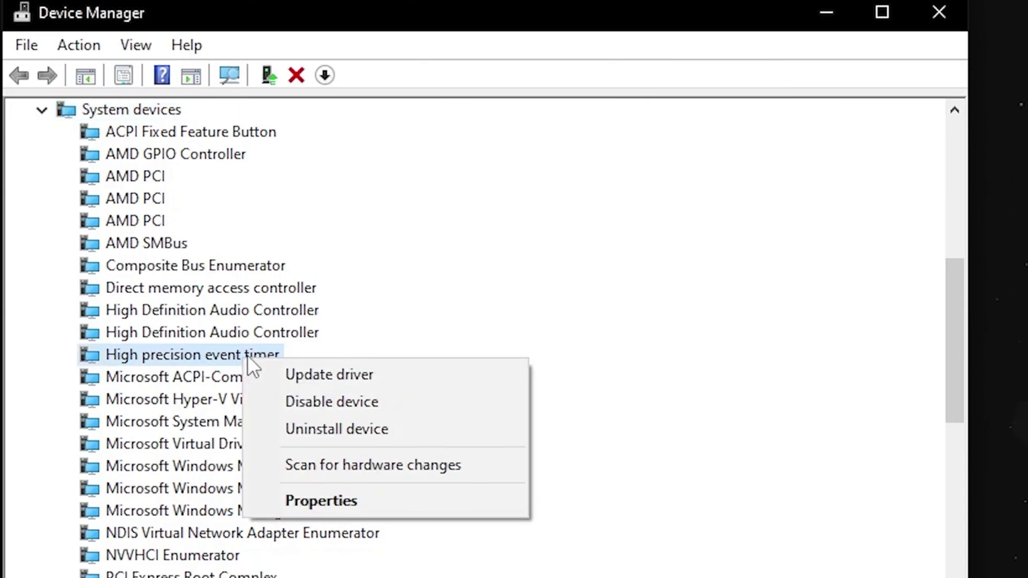
pyautogui.click(170, 357)
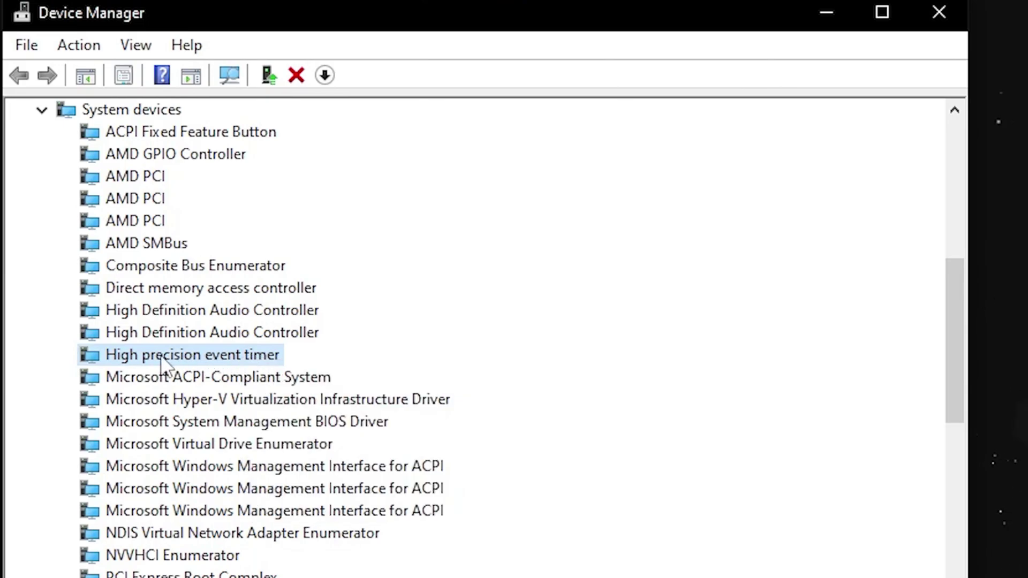
pyautogui.rightClick(203, 358)
pyautogui.click(291, 398)
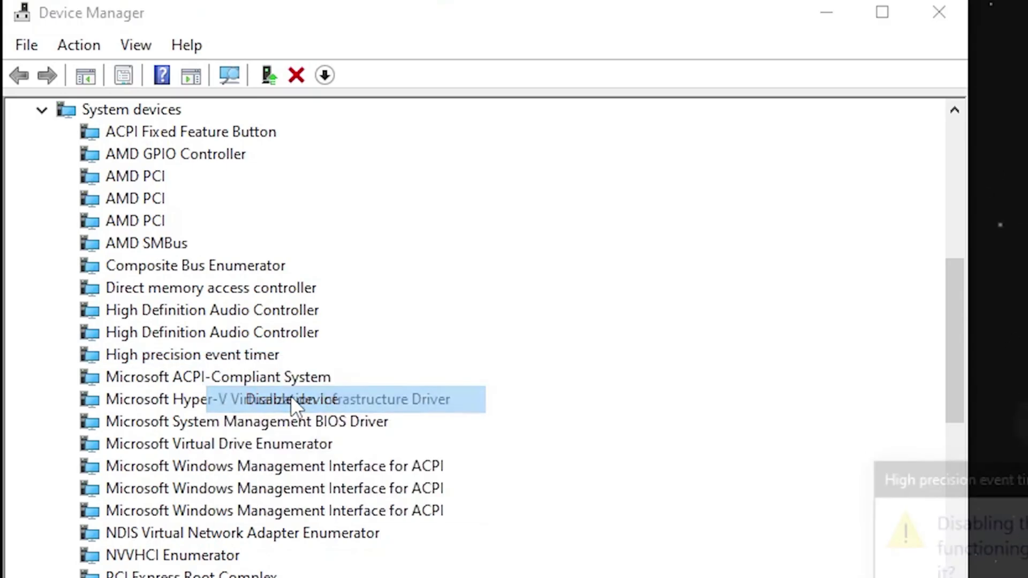
pyautogui.click(720, 456)
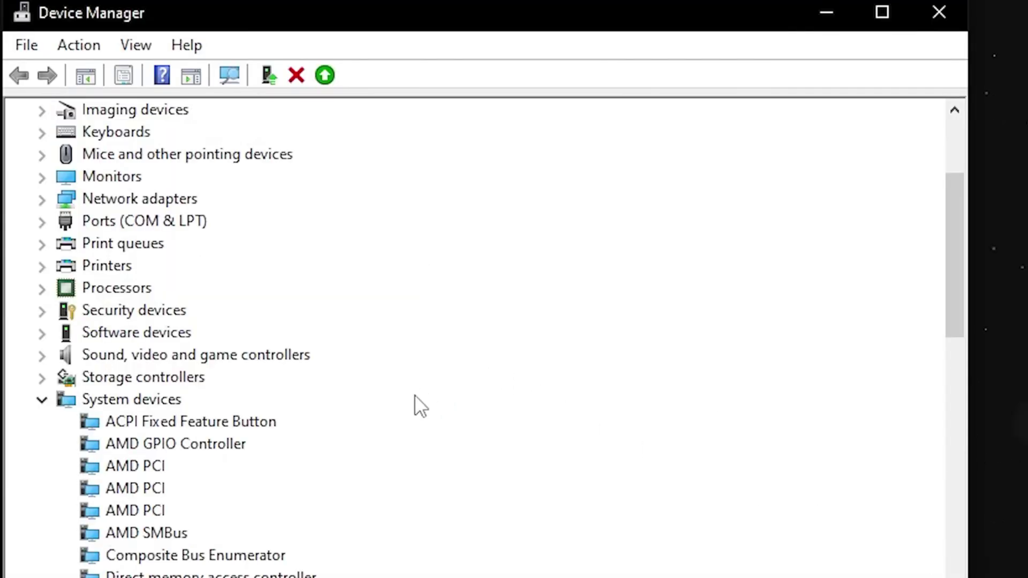
pyautogui.scroll(-2, 232, 455)
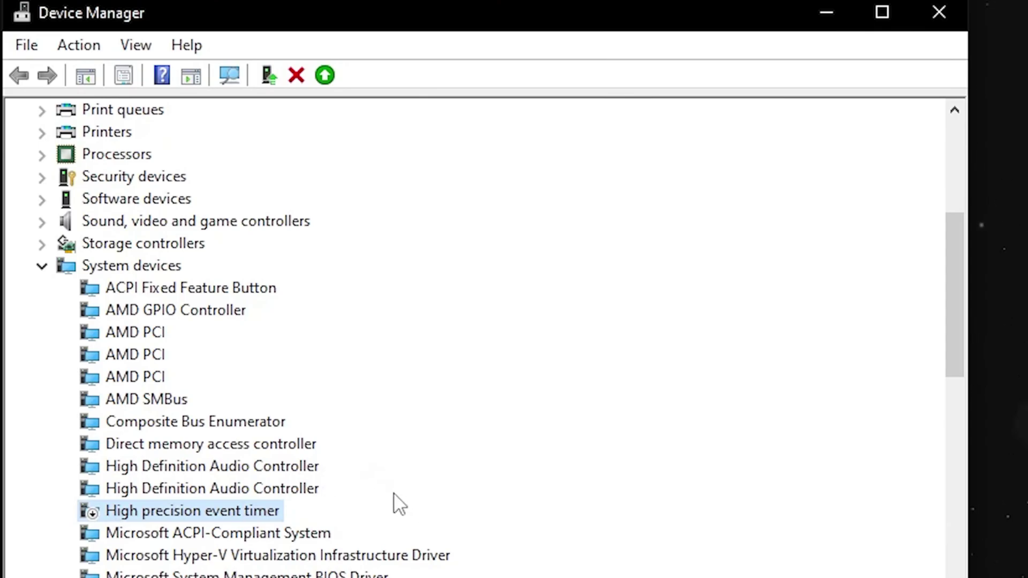
pyautogui.scroll(-1, 242, 451)
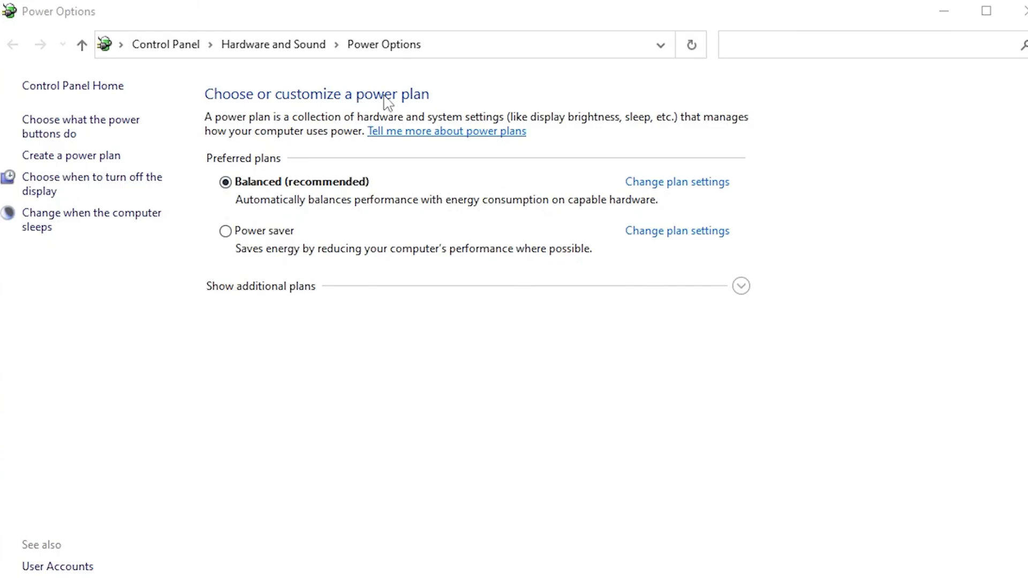
# - Unlock the unavailable shutdown settings in the power button options and turn off fast startup
pyautogui.click(53, 131)
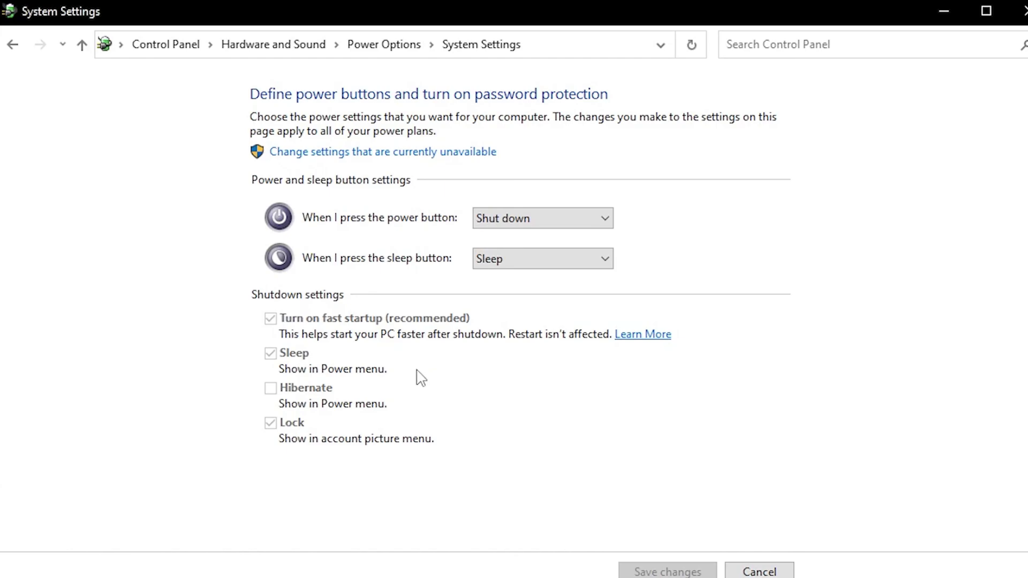
pyautogui.click(422, 153)
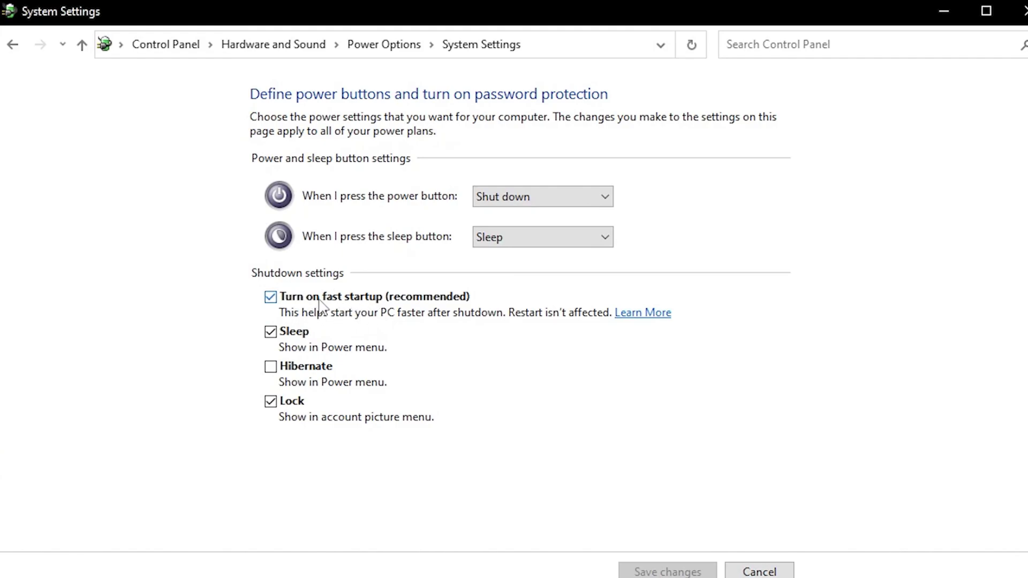
pyautogui.click(297, 302)
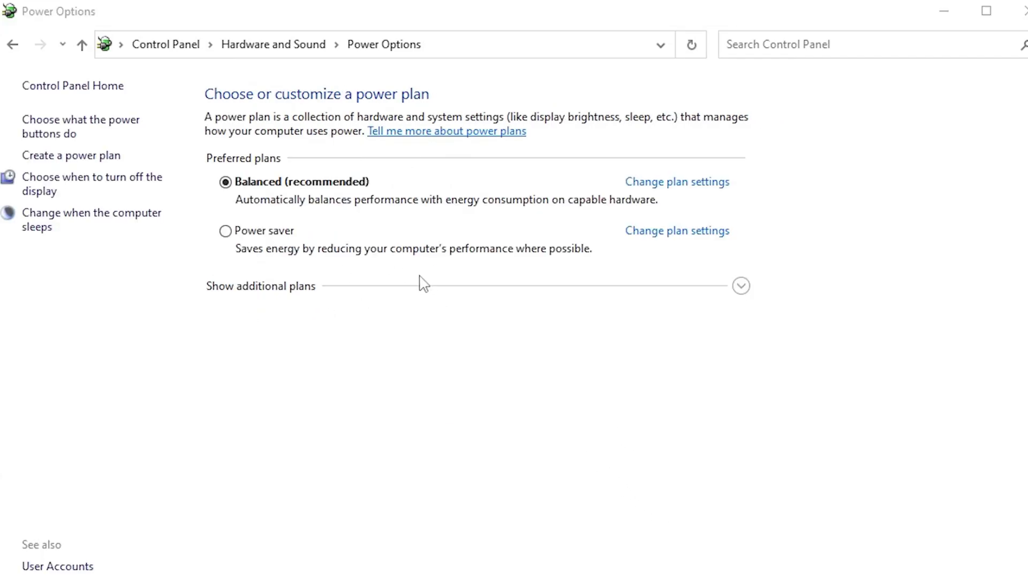
# - Reveal the additional power plans and activate the High performance plan
pyautogui.click(284, 288)
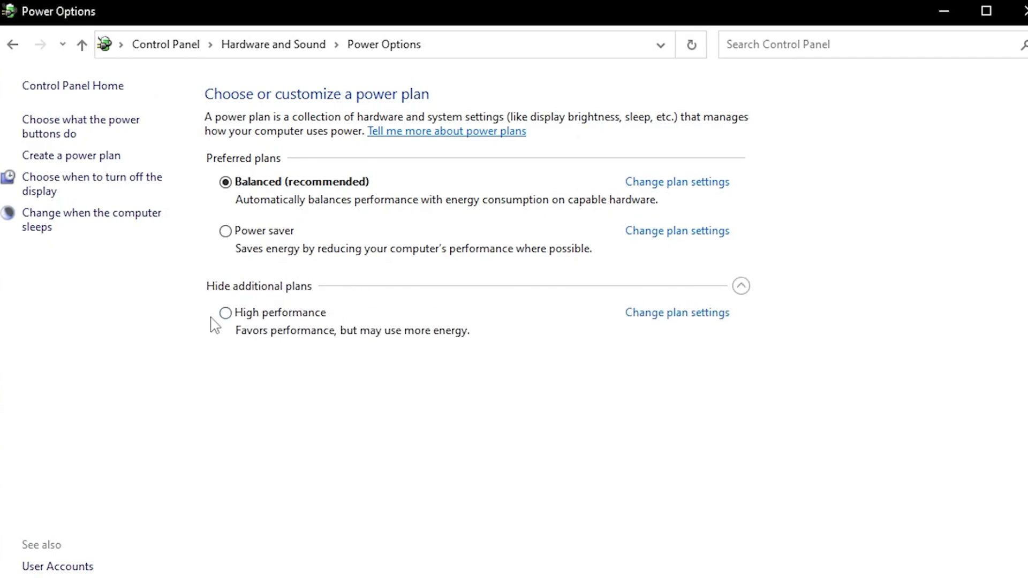
pyautogui.click(275, 314)
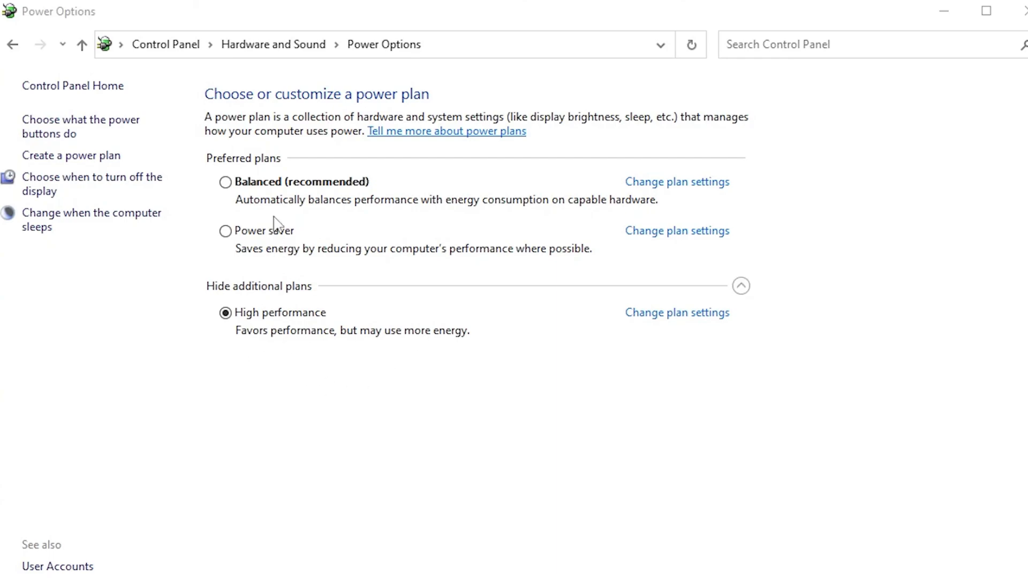
pyautogui.click(300, 157)
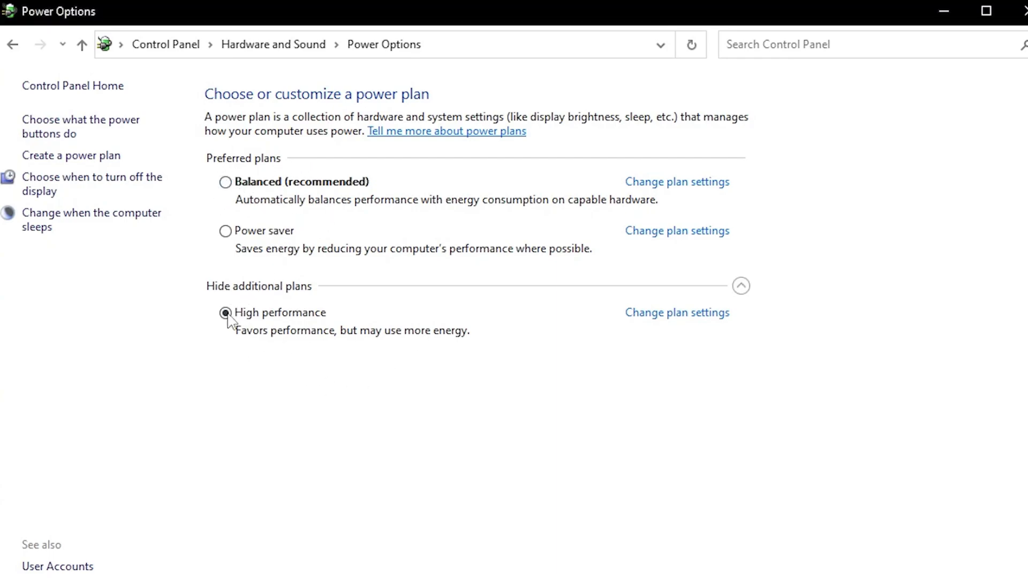
pyautogui.click(255, 185)
pyautogui.click(236, 322)
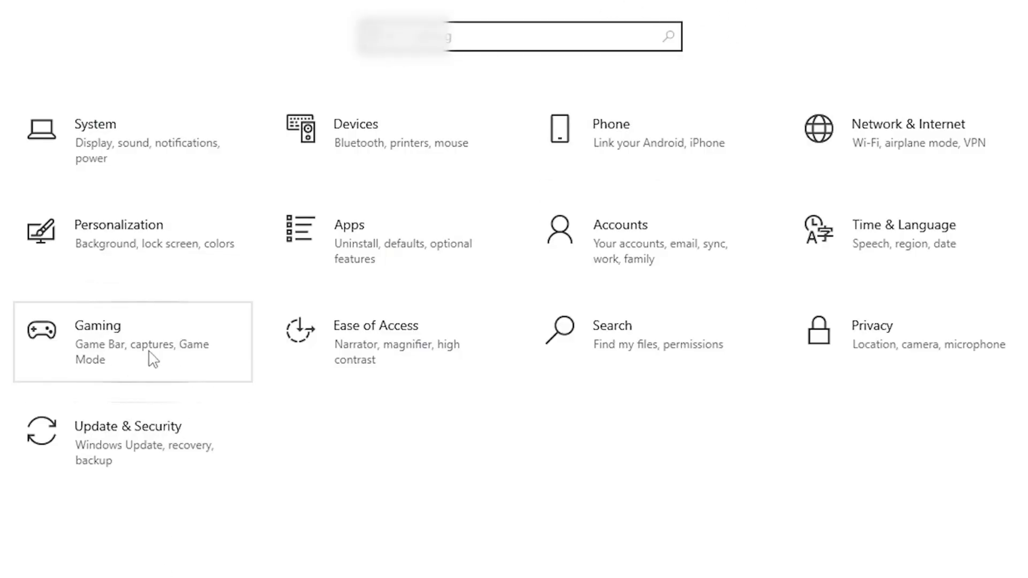
# - Turn off Game Bar and background recording while playing in the Windows Gaming settings
pyautogui.click(116, 356)
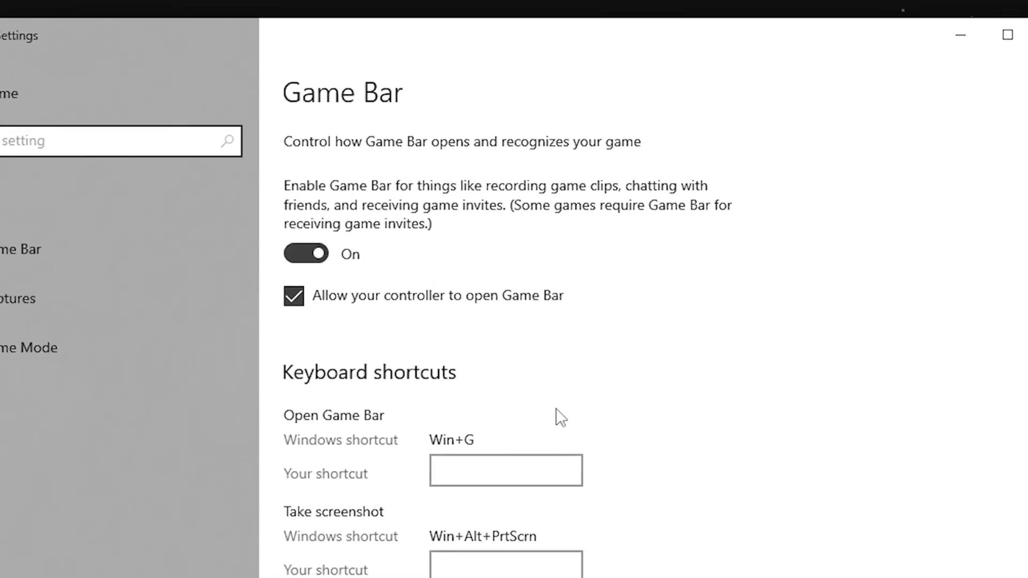
pyautogui.click(337, 178)
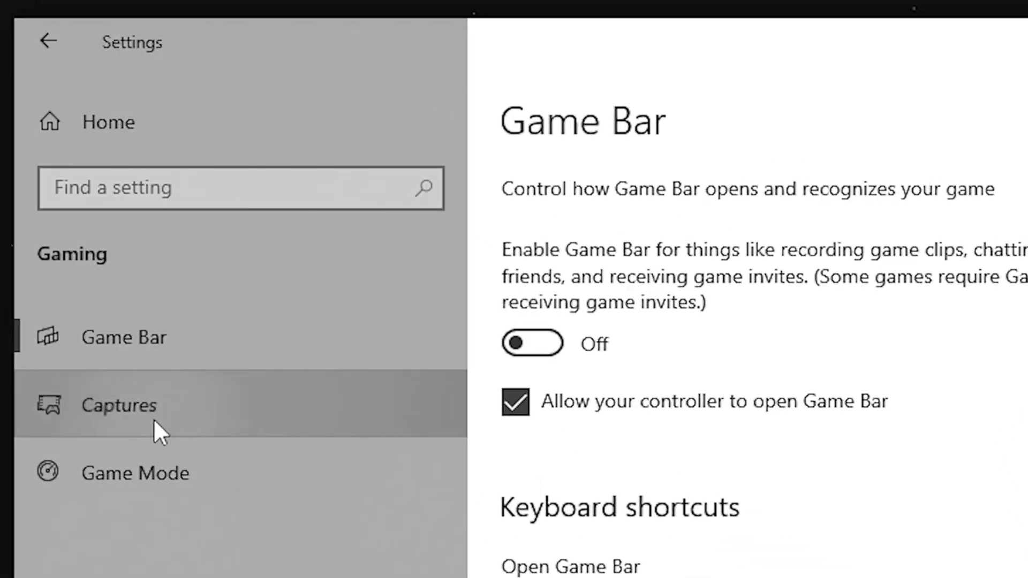
pyautogui.click(138, 208)
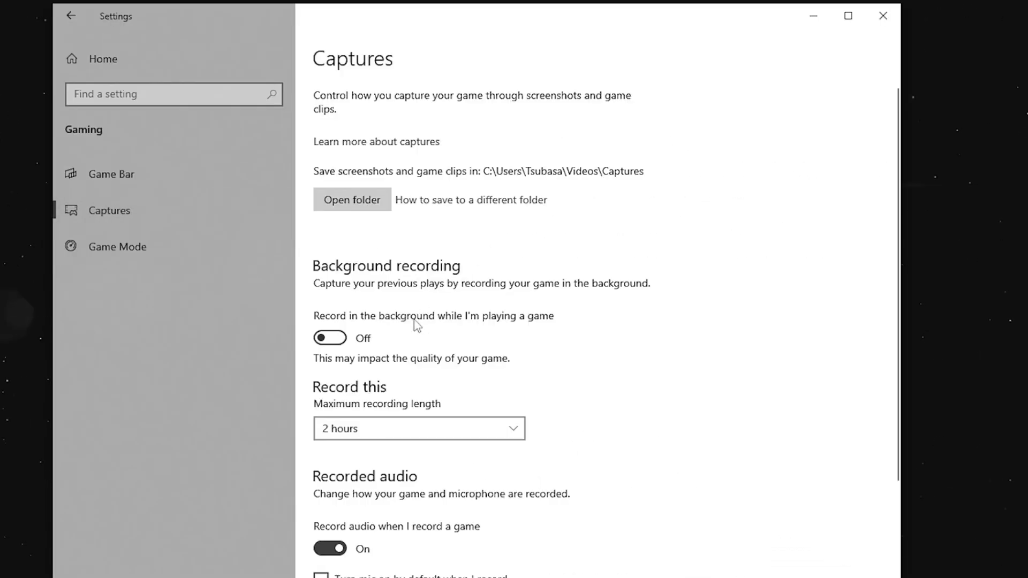
pyautogui.scroll(-2, 417, 318)
pyautogui.scroll(2, 397, 267)
pyautogui.click(321, 339)
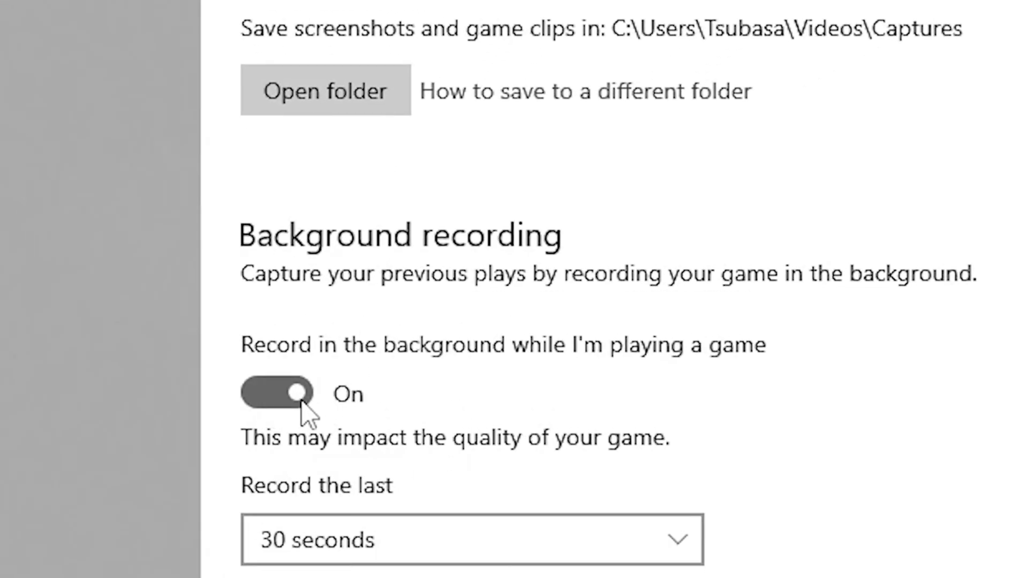
pyautogui.click(368, 345)
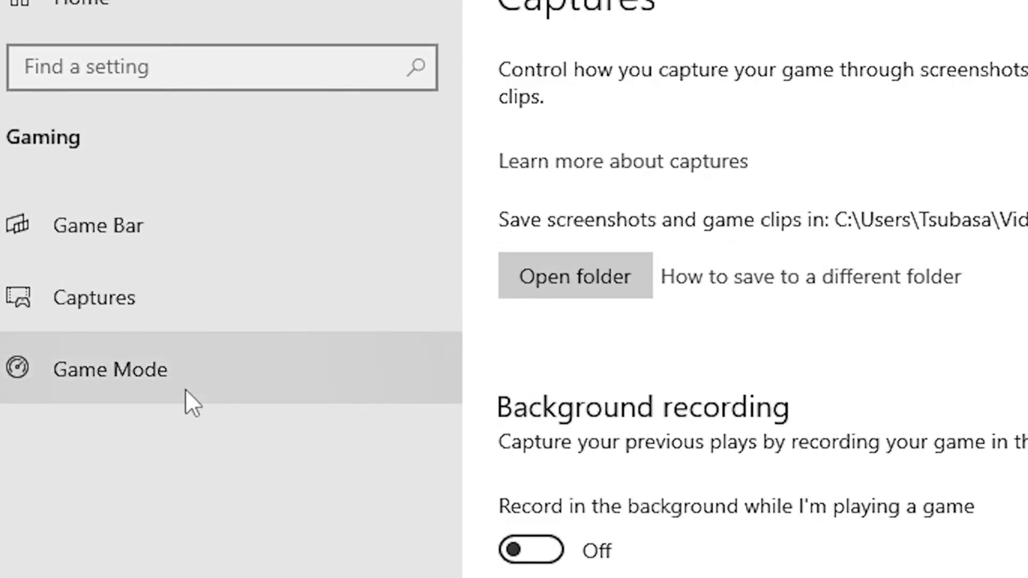
# - Open the graphics settings related to Game Mode and start browsing for a desktop app to set a performance preference
pyautogui.click(133, 251)
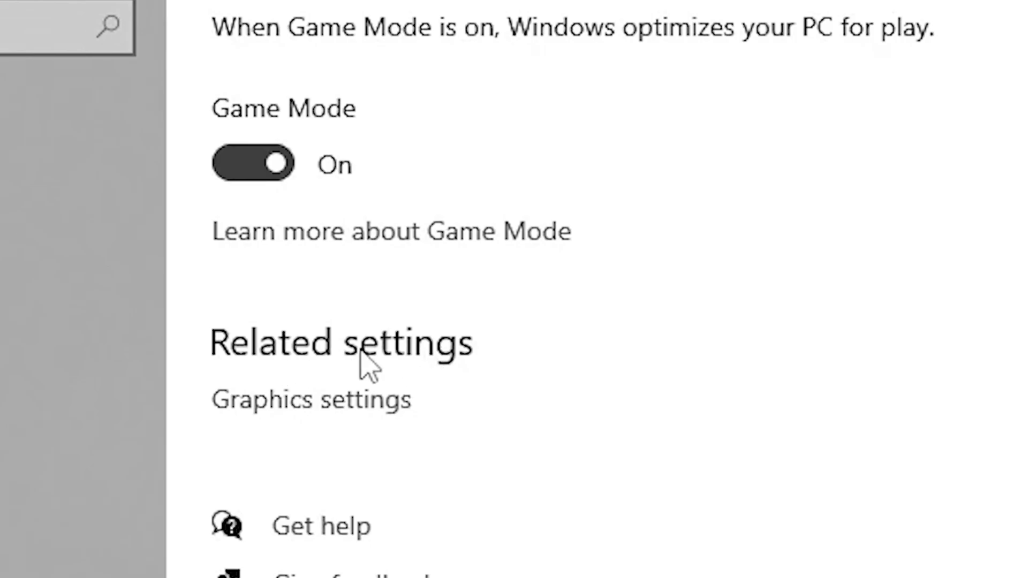
pyautogui.click(343, 399)
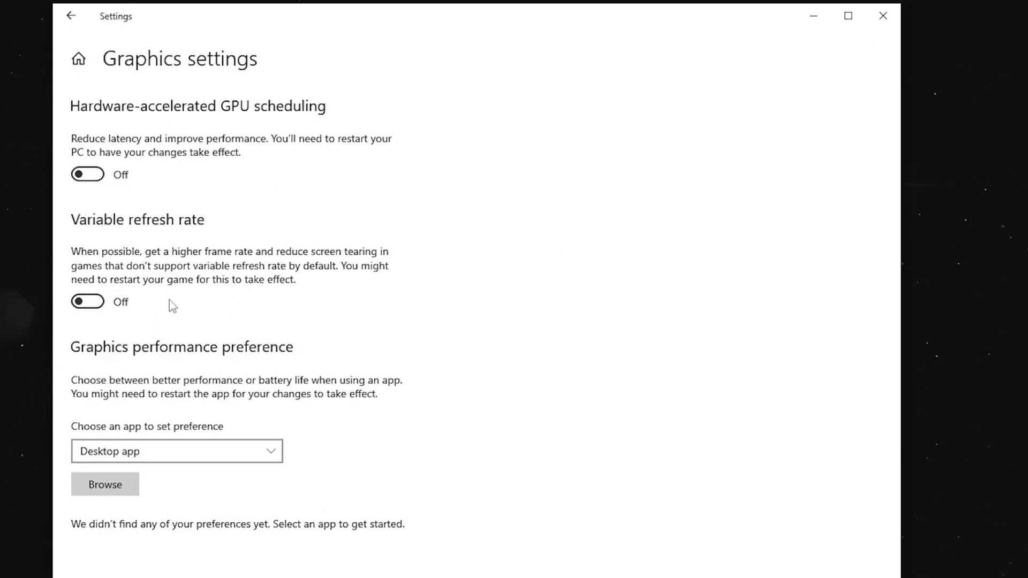
pyautogui.click(117, 488)
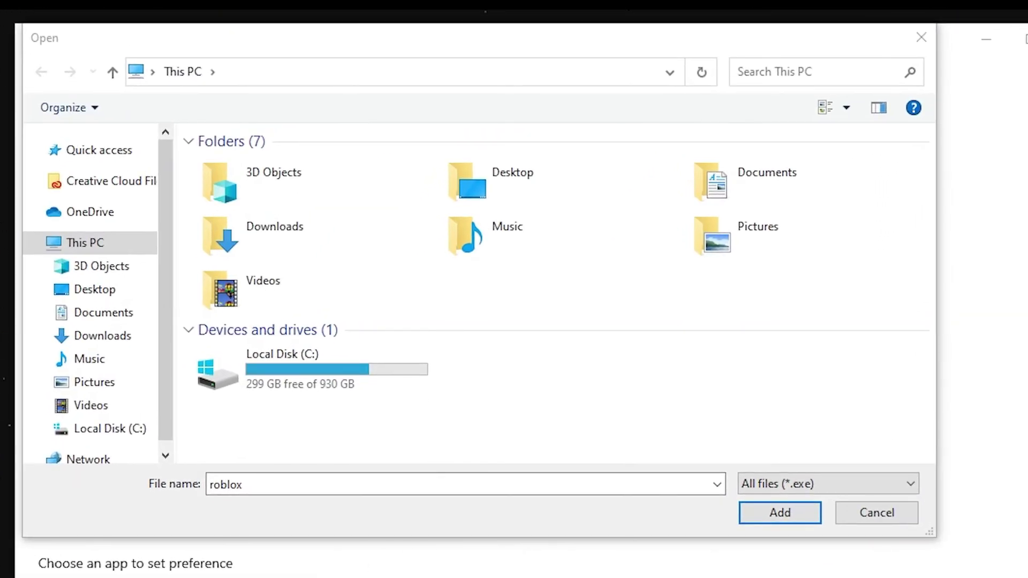
# - Add RobloxPlayerLauncher.exe from the Roblox version folder in Program Files (x86) to the graphics performance preference apps
pyautogui.click(105, 438)
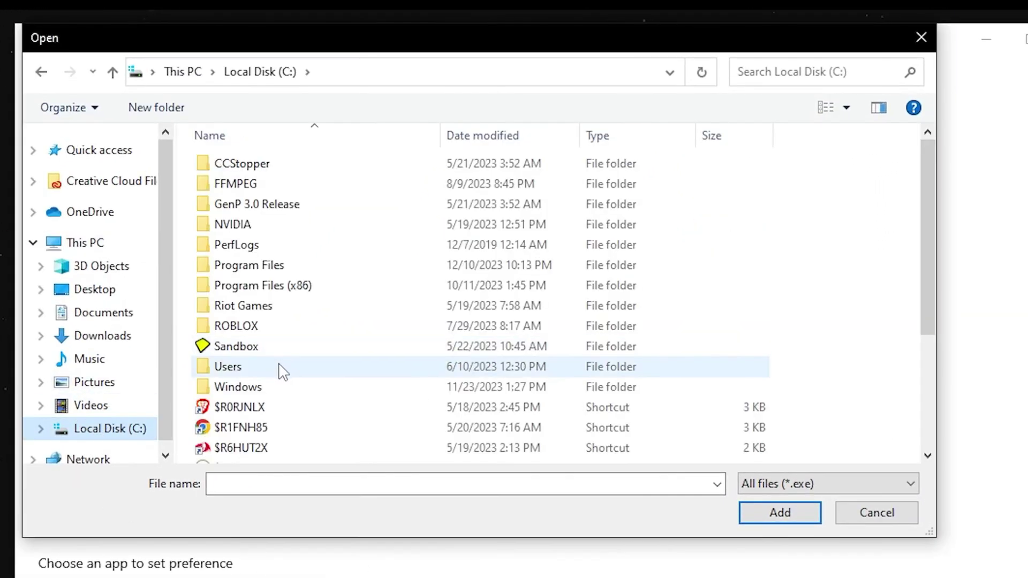
pyautogui.doubleClick(257, 265)
pyautogui.click(261, 72)
pyautogui.doubleClick(294, 292)
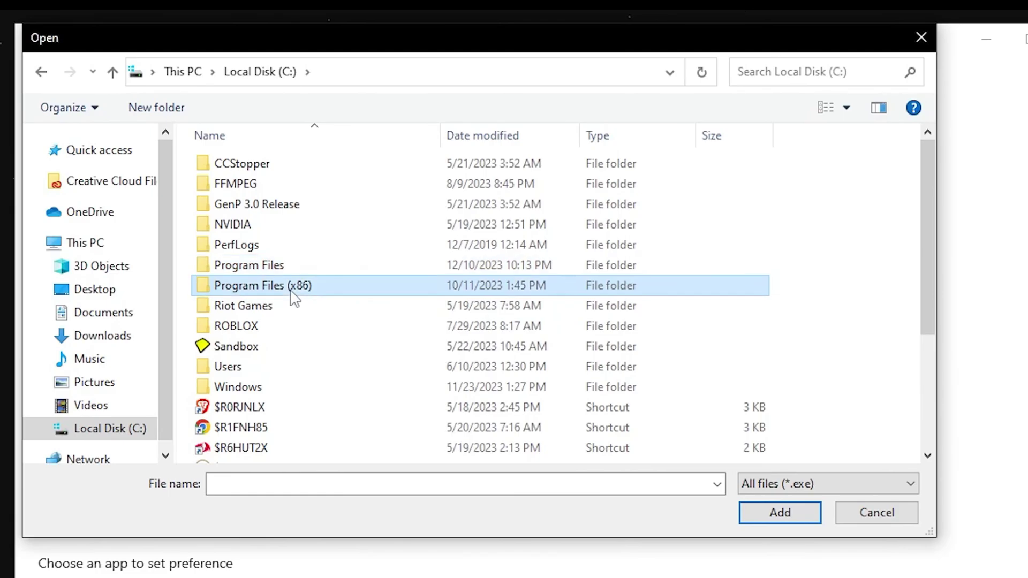
pyautogui.scroll(-7, 291, 328)
pyautogui.scroll(1, 297, 359)
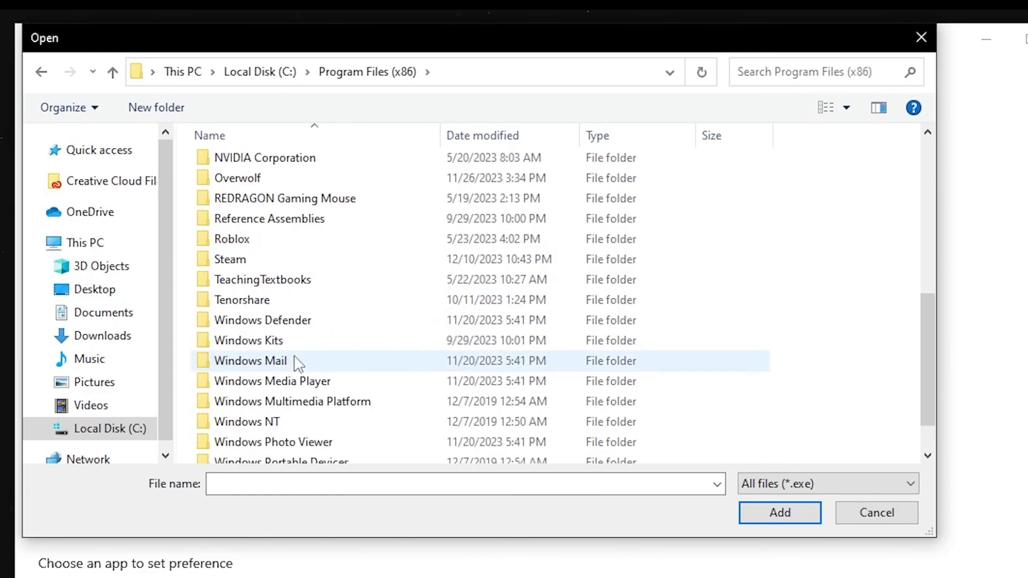
pyautogui.doubleClick(239, 239)
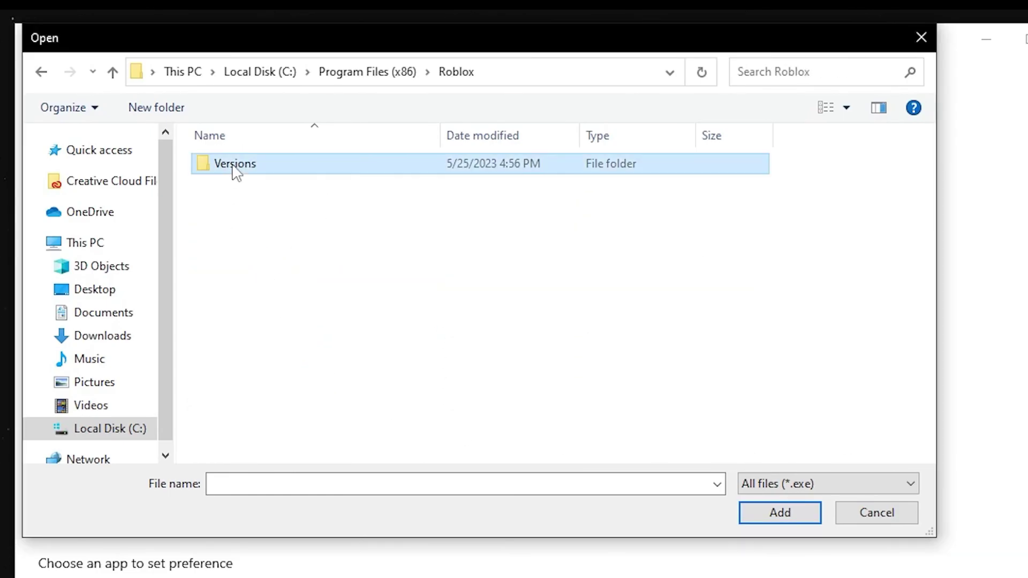
pyautogui.doubleClick(234, 167)
pyautogui.doubleClick(257, 167)
pyautogui.click(259, 166)
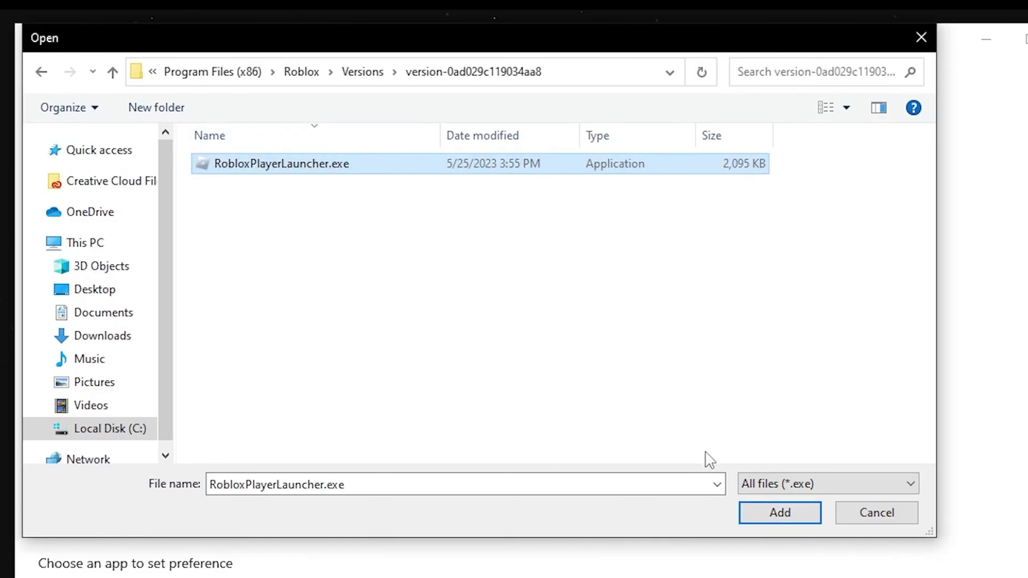
pyautogui.click(780, 513)
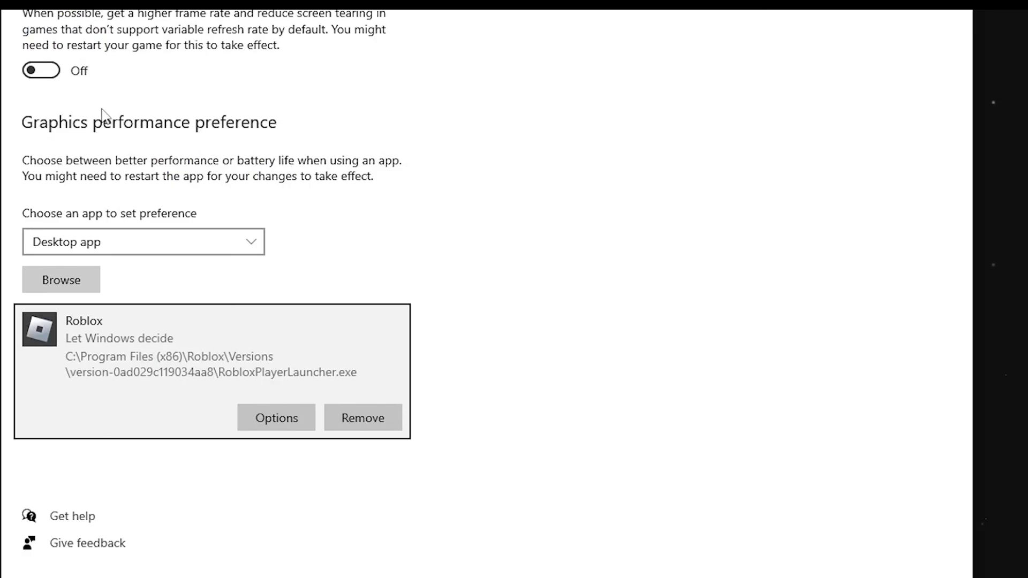
# - Open the graphics preference options for the added Roblox app and save the preference
pyautogui.click(423, 226)
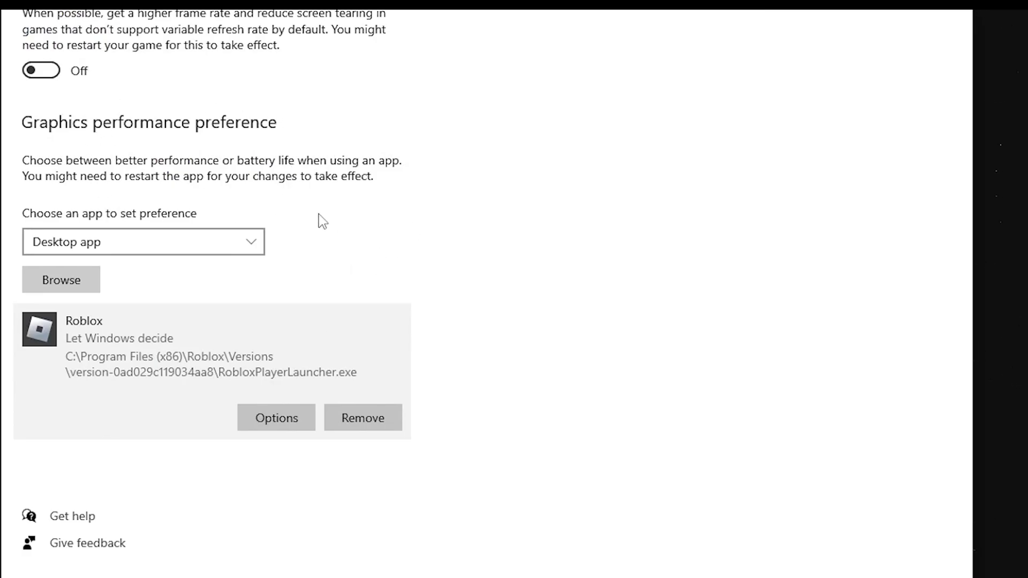
pyautogui.scroll(2, 110, 309)
pyautogui.click(286, 525)
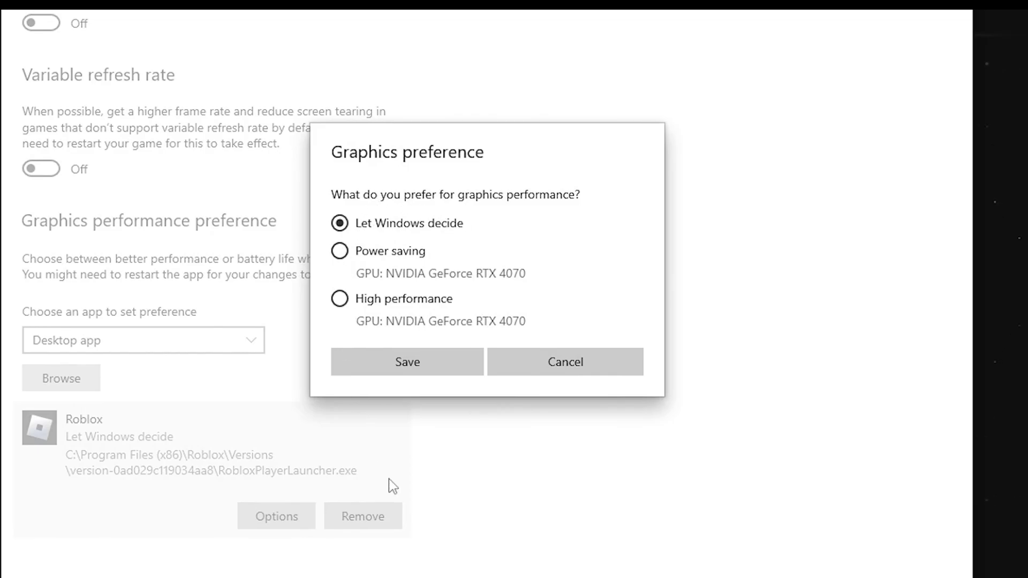
pyautogui.click(565, 370)
pyautogui.click(278, 515)
pyautogui.click(407, 370)
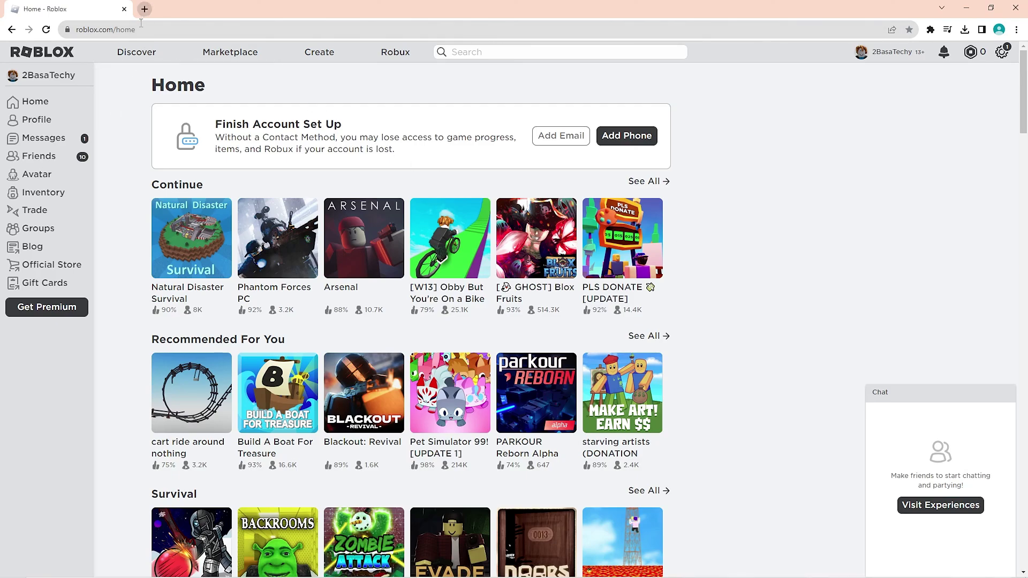
# - Open ClientAppSettings.json from the rbxflags/Flags GitHub repository in a new browser tab and copy its code
pyautogui.click(148, 8)
pyautogui.hotkey('ctrl', 'v')
pyautogui.press('Return')
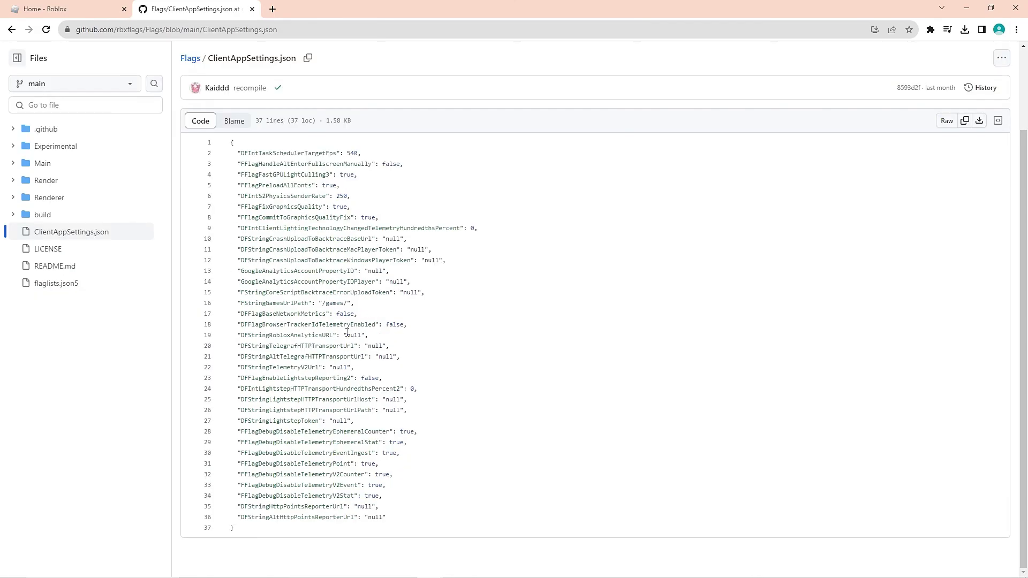
pyautogui.scroll(1, 372, 306)
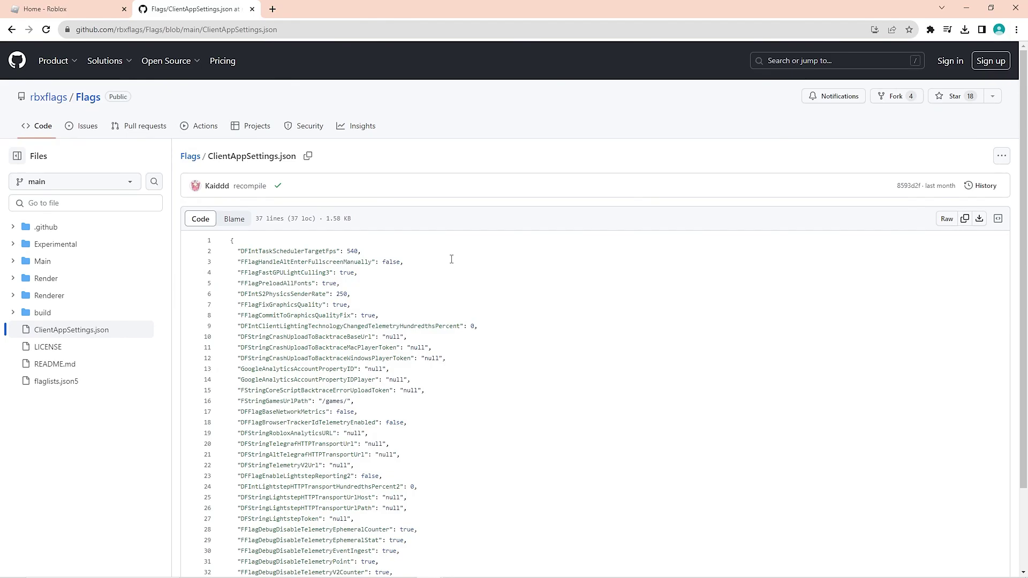
pyautogui.scroll(-2, 406, 270)
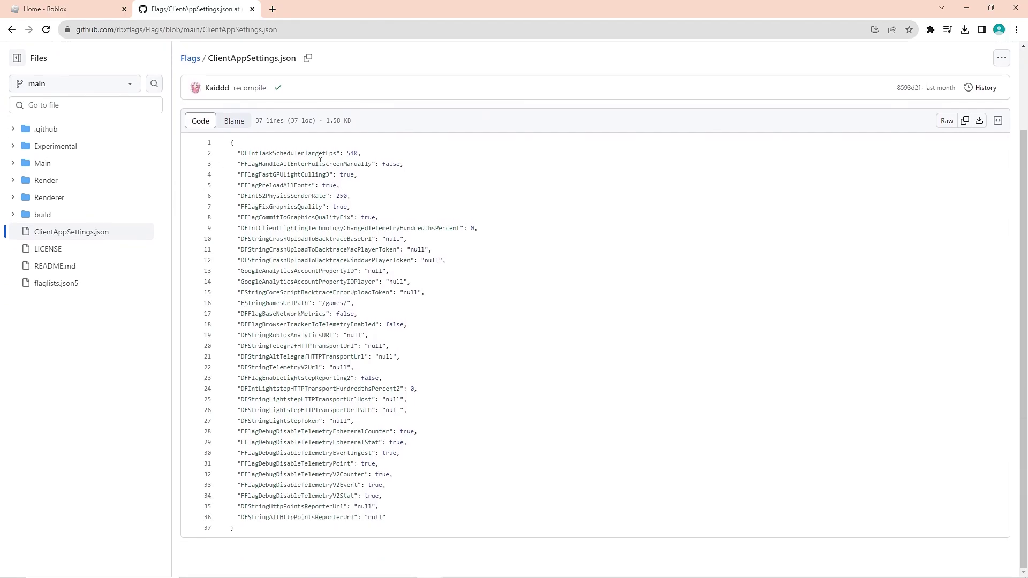
pyautogui.scroll(2, 385, 416)
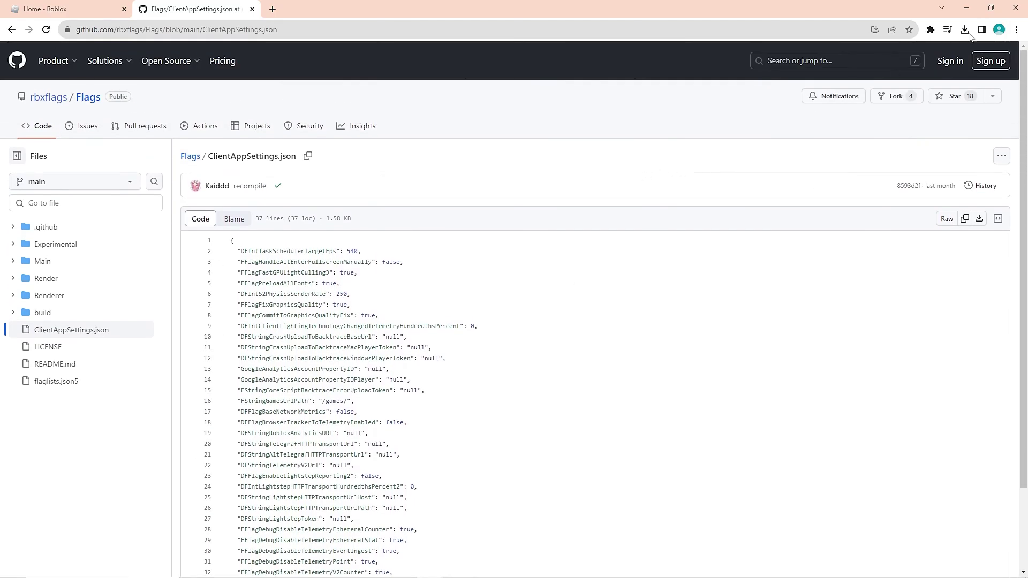
# - Minimize the browser and create a new text document on the desktop
pyautogui.click(971, 12)
pyautogui.rightClick(419, 90)
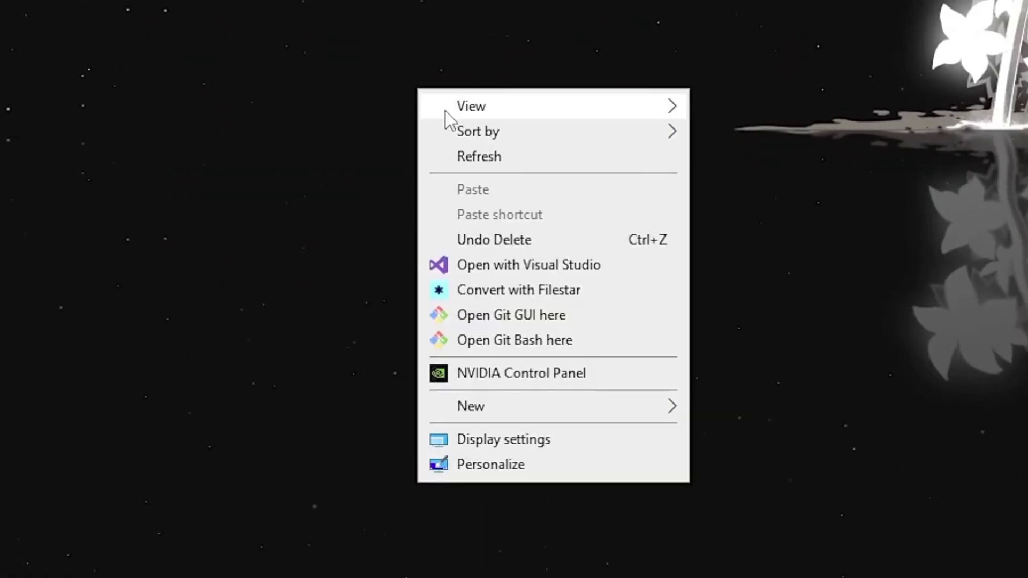
pyautogui.moveTo(519, 406)
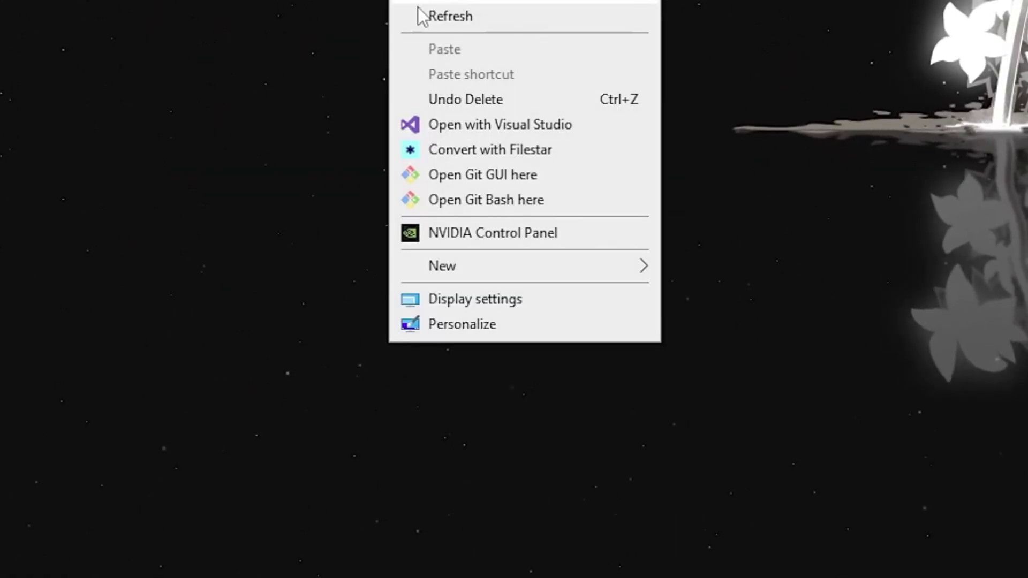
pyautogui.moveTo(464, 268)
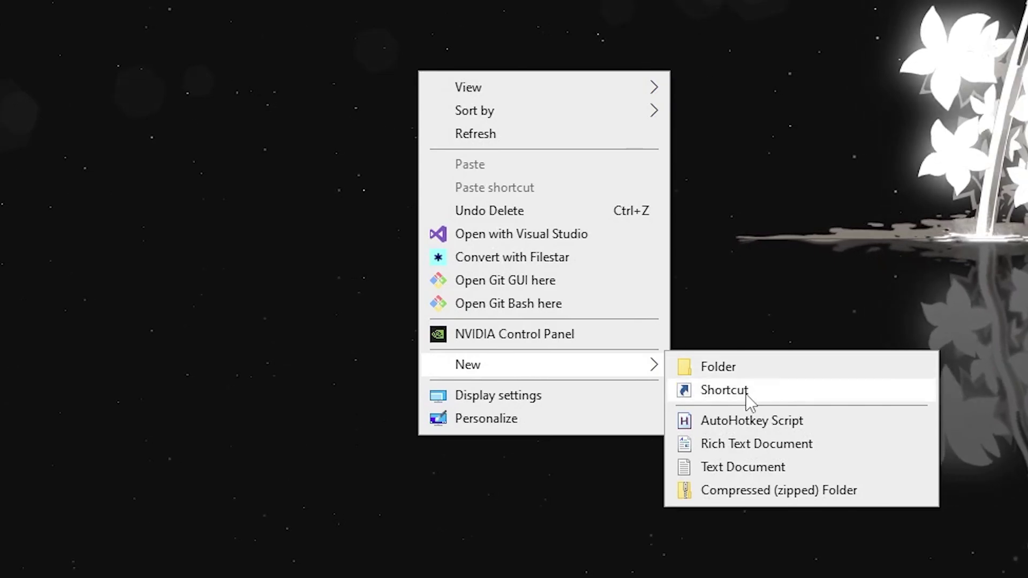
pyautogui.click(728, 468)
pyautogui.press('Return')
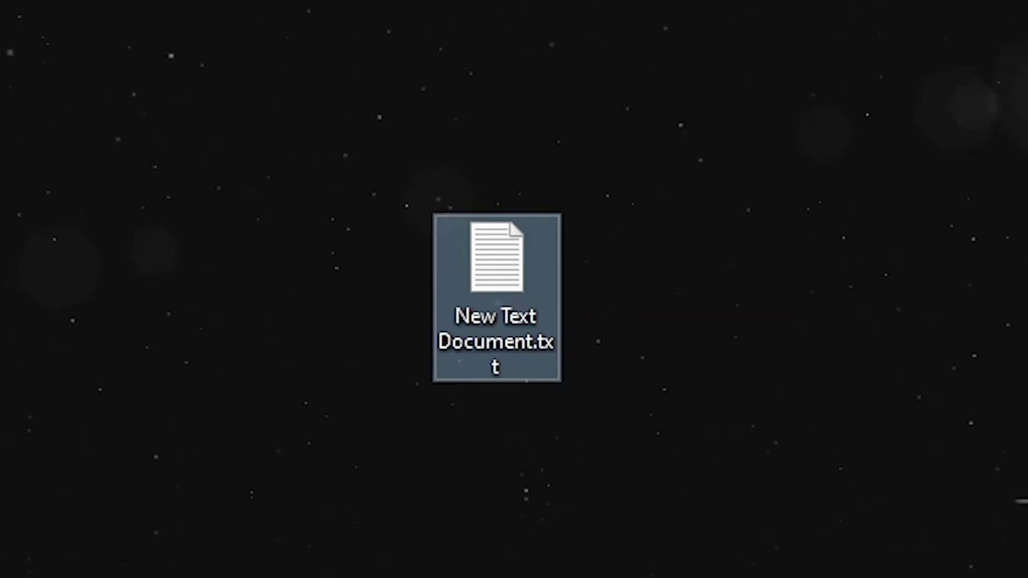
# - Rename the new text document as ClientAppSettings.json and accept the file extension change
pyautogui.rightClick(515, 375)
pyautogui.write('mClientApp')
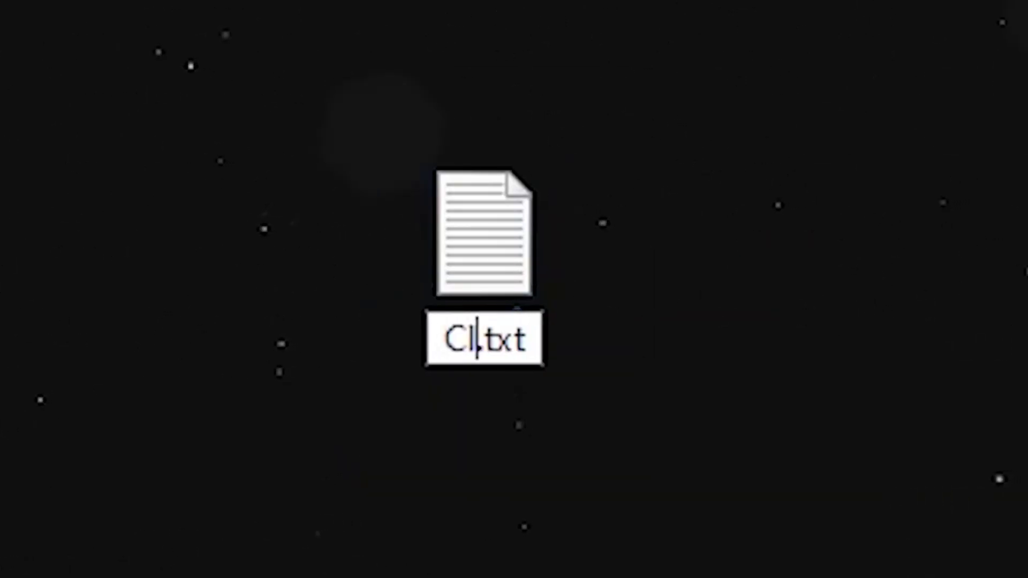
pyautogui.write('Settings')
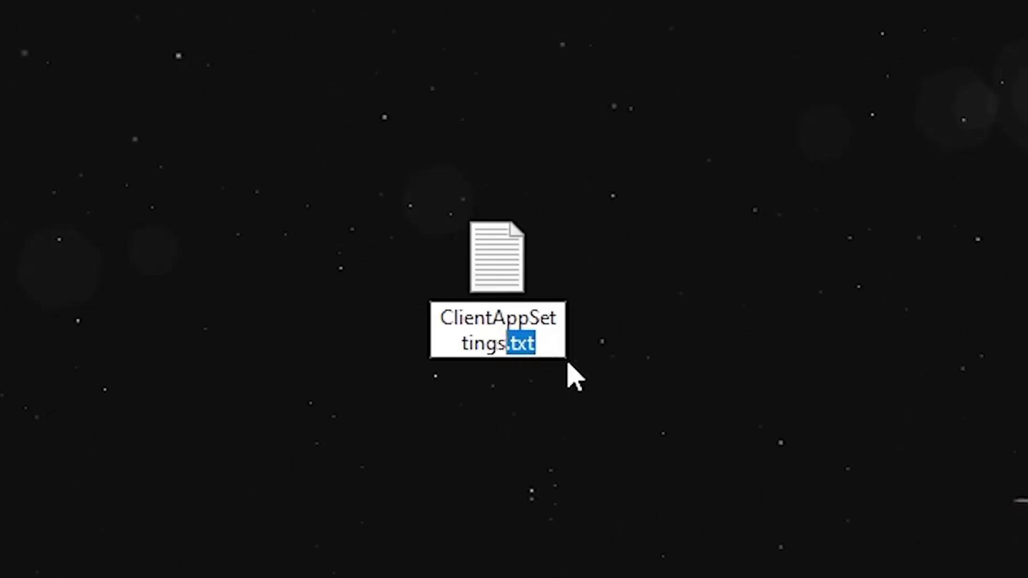
pyautogui.write('.json')
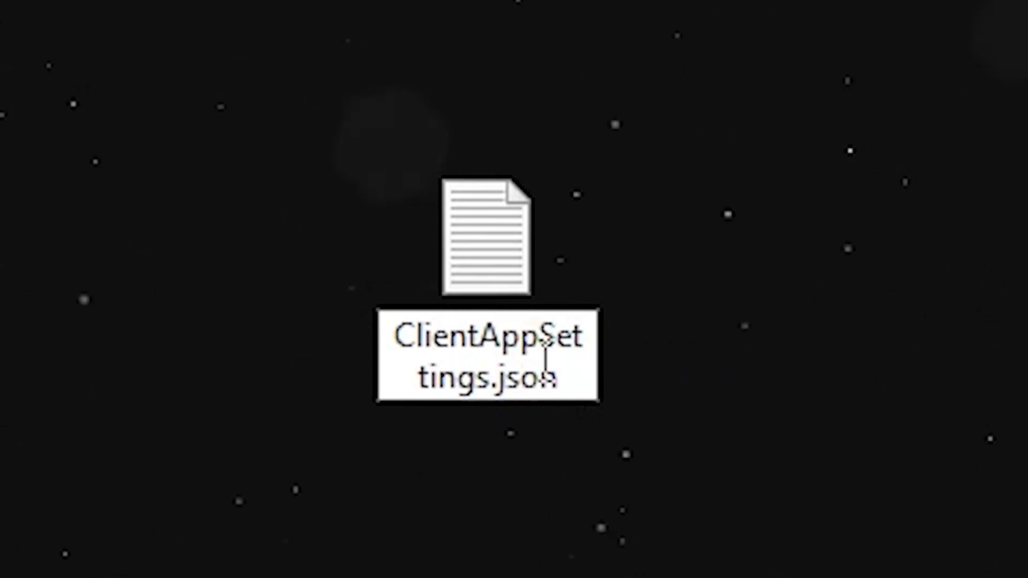
pyautogui.press('Return')
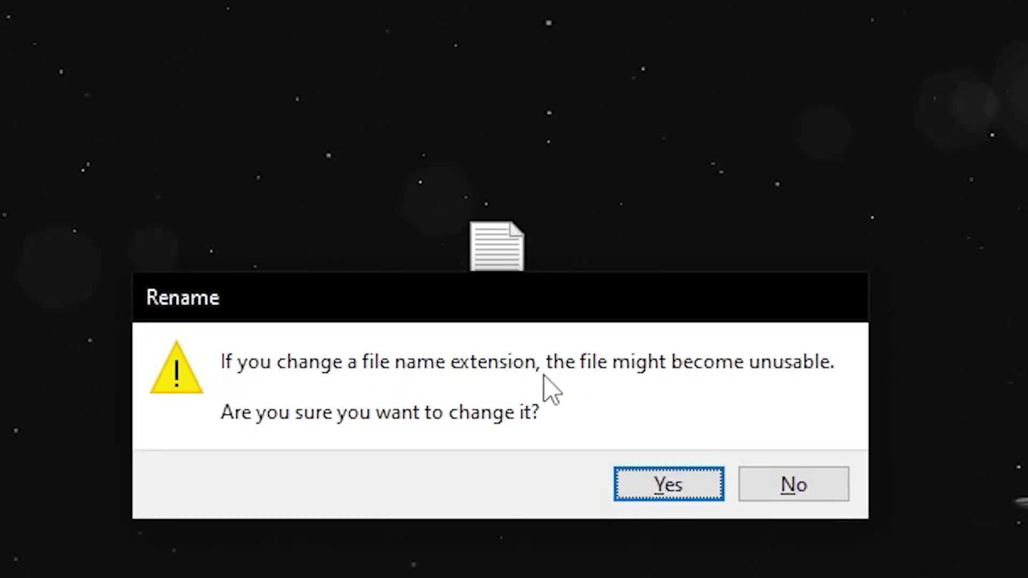
pyautogui.click(663, 487)
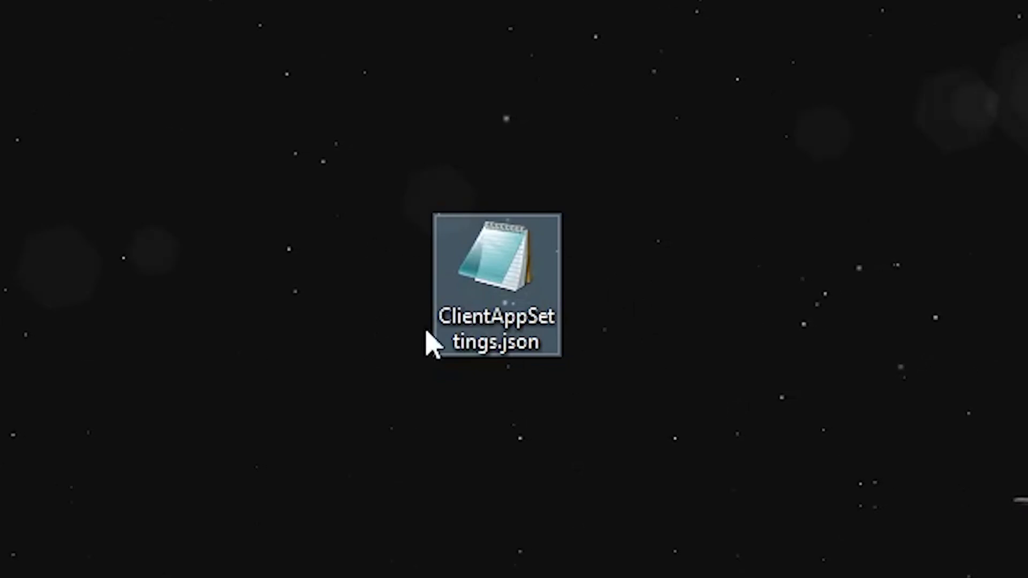
# - Paste the copied flag settings into ClientAppSettings.json in Notepad, then save and close the file
pyautogui.doubleClick(507, 257)
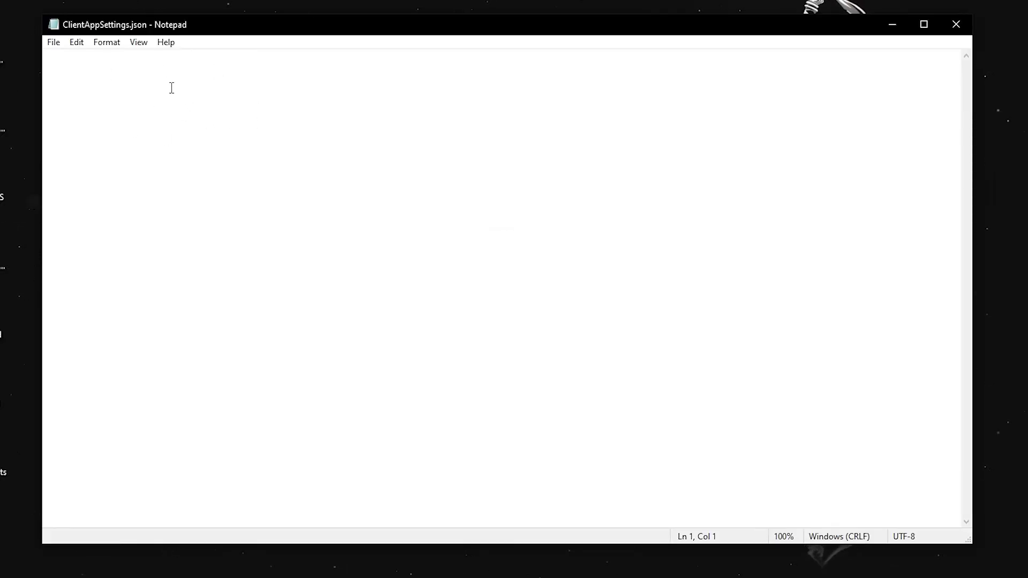
pyautogui.moveTo(191, 25); pyautogui.dragTo(239, 17)
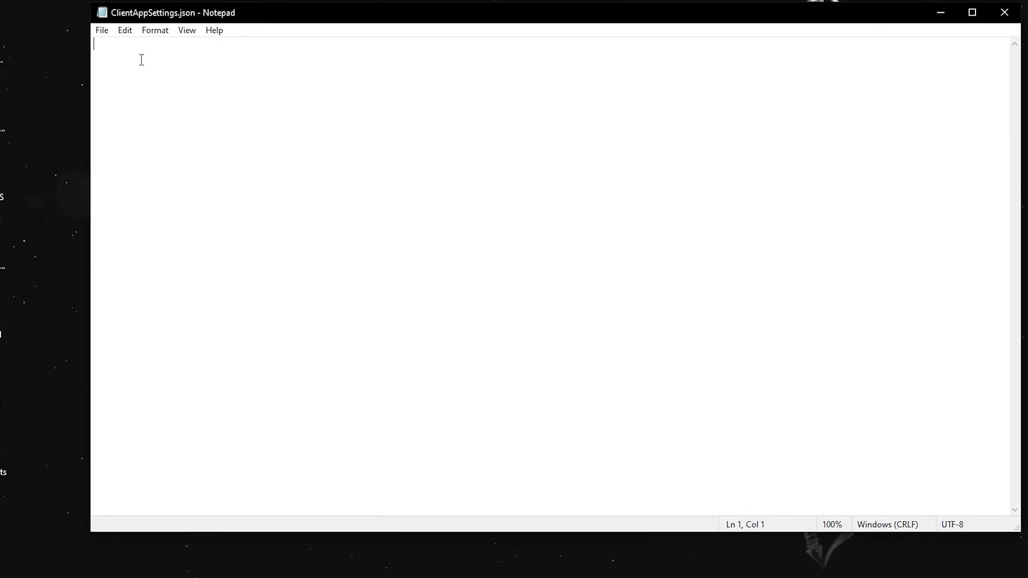
pyautogui.write('{   "DFIntTaskSchedulerTargetFps": 540,   "FFlagHandleAltEnterFullscreenManually": false,   "FFlagFastGPULightCulling3": true,   "FFlagPreloadAllFonts": true,   "DFIntS2PhysicsSenderRate": 250,   "FFlagFixGraphicsQuality": true,   "FFlagCommitToGraphicsQualityFix": true,   "DFIntClientLightingTechnologyChangedTelemetryHundredthsPercent": 0,   "DFStringCrashUploadToBacktraceBaseUrl": "null",   "DFStringCrashUploadToBacktraceMacPlayerToken": "null",   "DFStringCrashUploadToBacktraceWindowsPlayerToken": "null",   "GoogleAnalyticsAccountPropertyID": "null",   "GoogleAnalyticsAccountPropertyIDPlayer": "null",   "FStringCoreScriptBacktraceErrorUploadToken": "null",   "FStringGamesUrlPath": "/games/",   "DFFlagBaseNetworkMetrics": false,   "DFFlagBrowserTrackerIdTelemetryEnabled": false,   "DFStringRobloxAnalyticsURL": "null",   "DFStringTelegrafHTTPTransportUrl": "null",   "DFStringAltTelegrafHTTPTransportUrl": "null",   "DFStringTelemetryV2Url": "null",   "DFFlagEnableLightstepReporting2": false,   "DFIntLightstepHTTPTransportHundredthsPercent2": 0,   "DFStringLightstepHTTPTransportUrlHost": "null",   "DFStringLightstepHTTPTransportUrlPath": "null",   "DFStringLightstepToken": "null",   "FFlagDebugDisableTelemetryEphemeralCounter": true,   "FFlagDebugDisableTelemetryEphemeralStat": true,   "FFlagDebugDisableTelemetryEventIngest": true,   "FFlagDebugDisableTelemetryPoint": true,   "FFlagDebugDisableTelemetryV2Counter": true,   "FFlagDebugDisableTelemetryV2Event": true,   "FFlagDebugDisableTelemetryV2Stat": true,   "DFStringHttpPointsReporterUrl": "null",   "DFStringAltHttpPointsReporterUrl": "null" }')
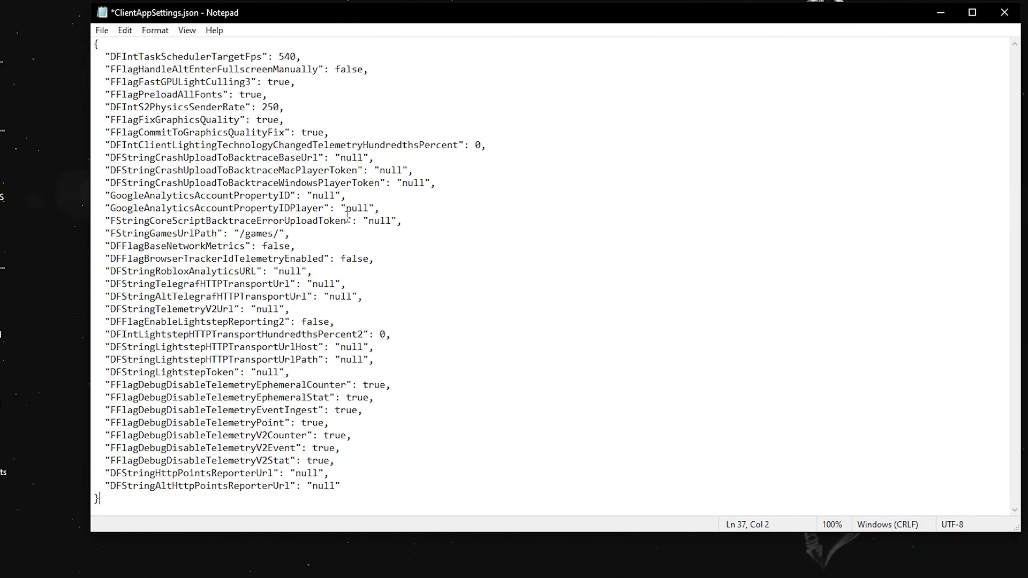
pyautogui.click(1005, 12)
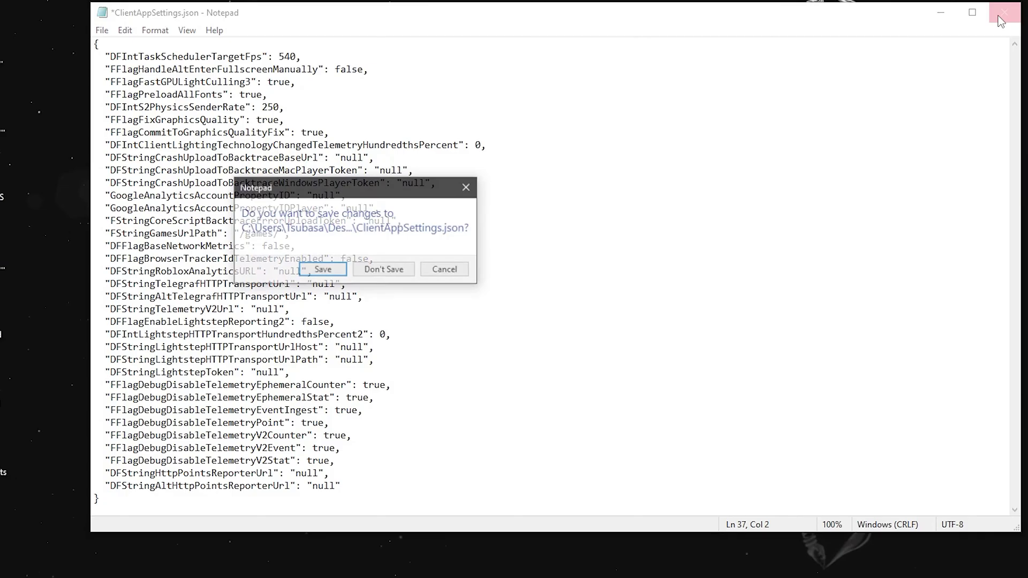
pyautogui.click(322, 271)
# - Search Windows for "roblox" and open the file location of Roblox Player (2)
pyautogui.click(201, 541)
pyautogui.write('robl')
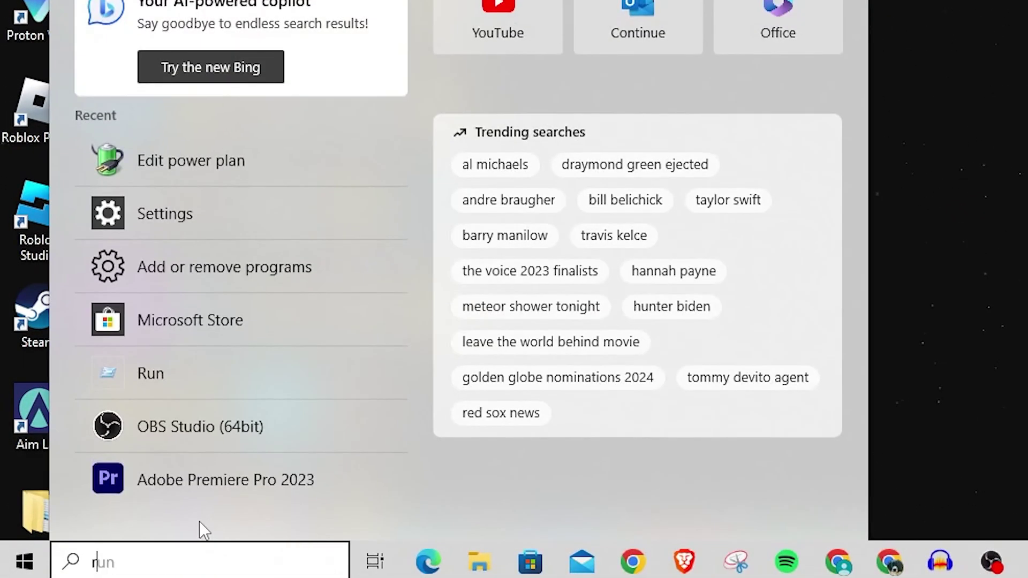
pyautogui.write('ox')
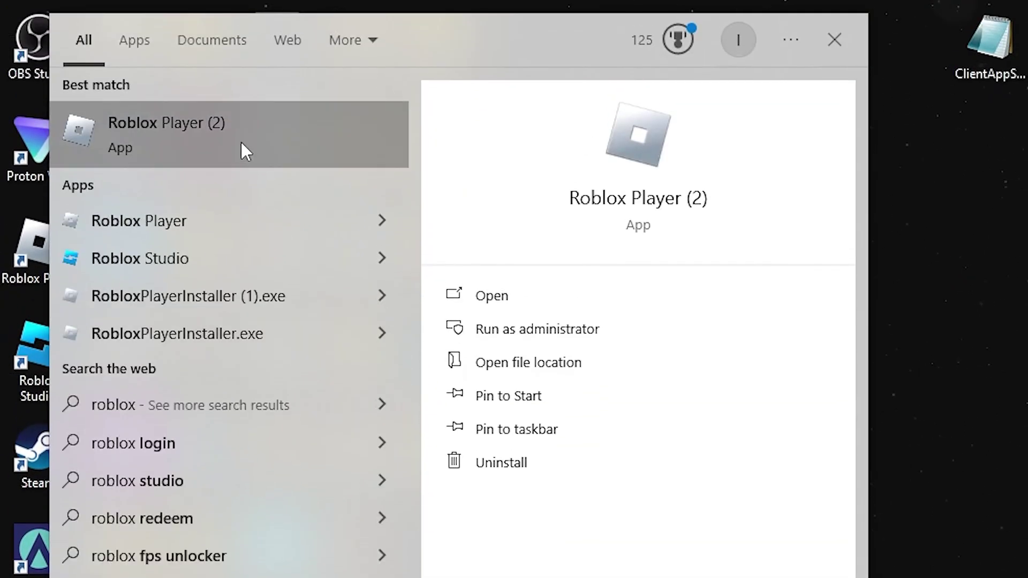
pyautogui.click(522, 370)
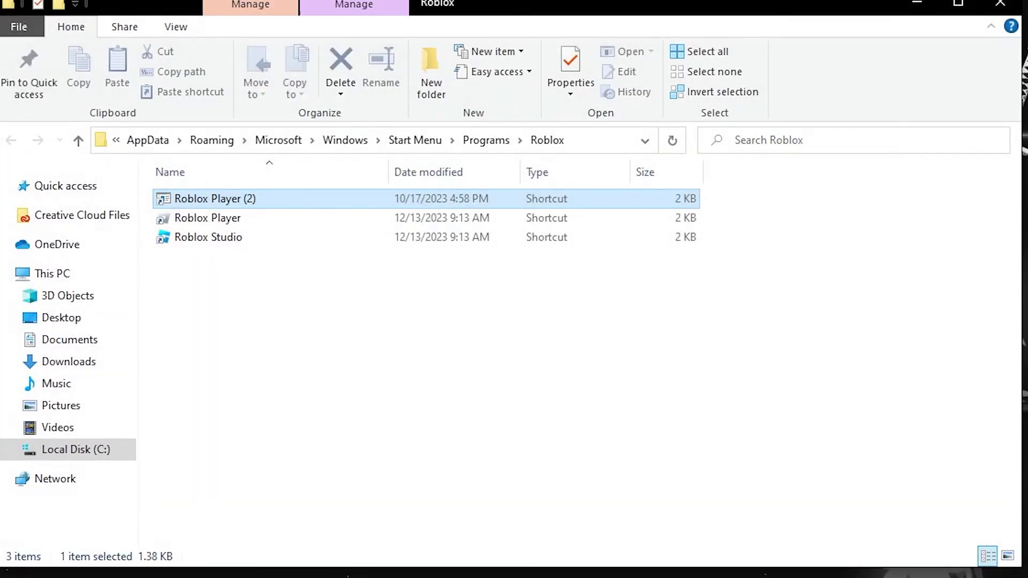
# - Delete the broken Roblox Player (2) shortcut and open the file location of the Roblox Player shortcut
pyautogui.rightClick(274, 200)
pyautogui.rightClick(223, 203)
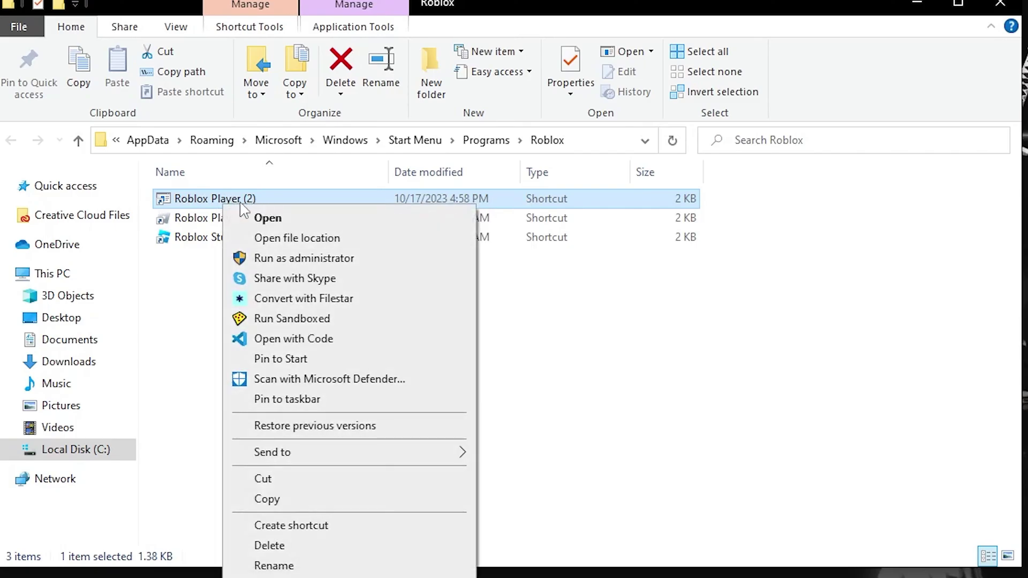
pyautogui.click(297, 238)
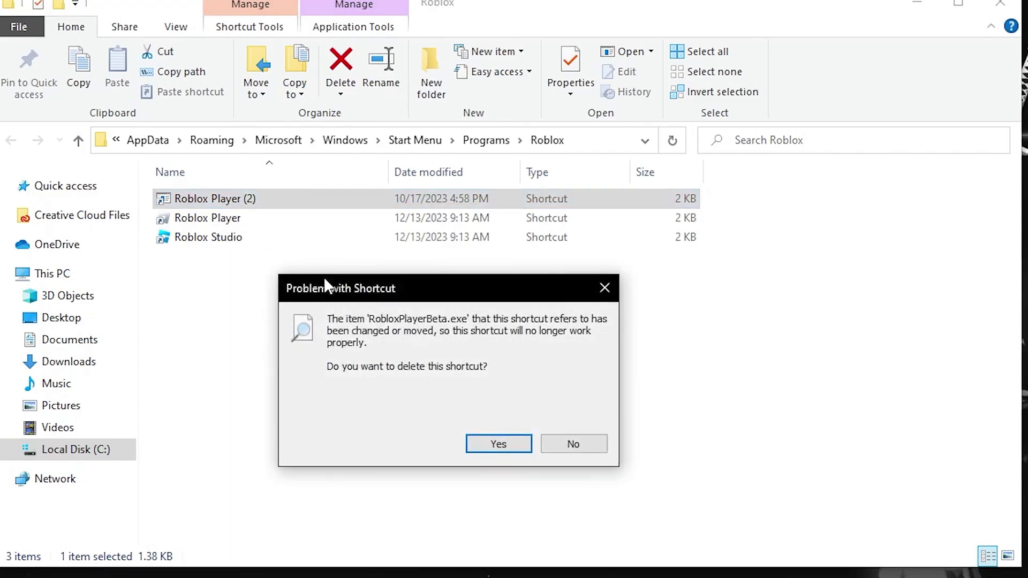
pyautogui.click(489, 444)
pyautogui.rightClick(222, 202)
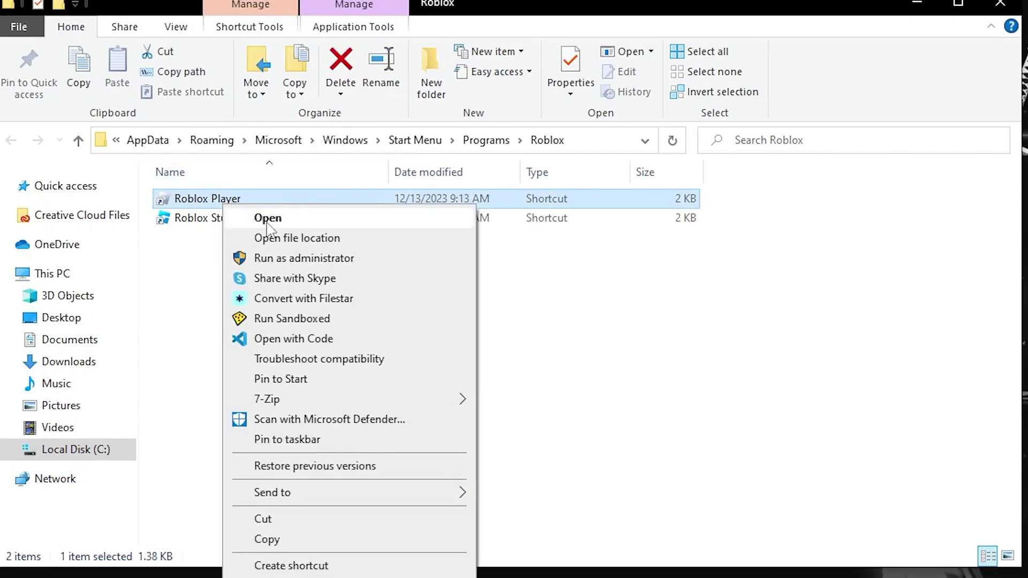
pyautogui.click(293, 239)
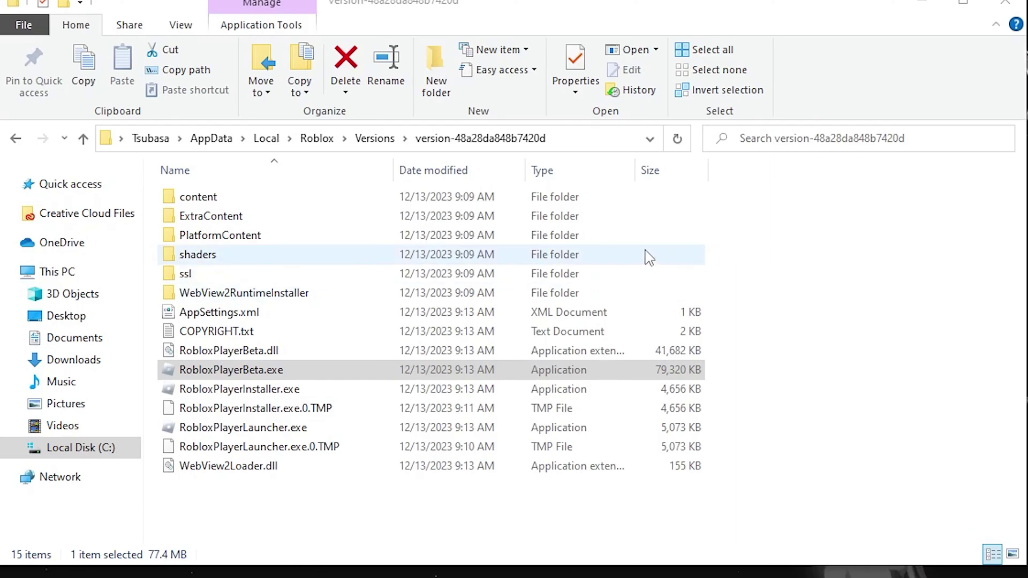
# - Create a new folder named ClientSettings inside the Roblox version folder
pyautogui.click(431, 61)
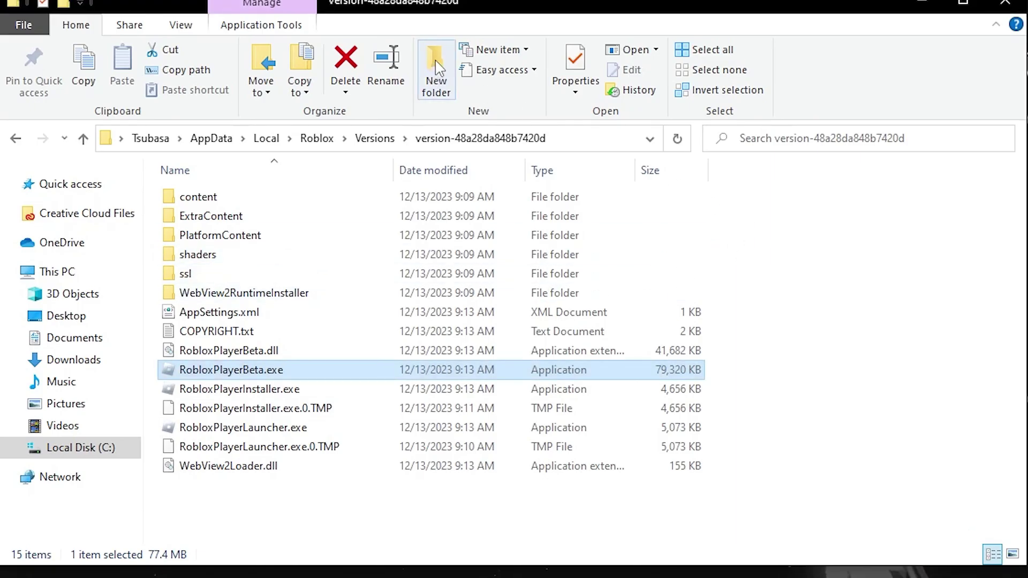
pyautogui.click(437, 70)
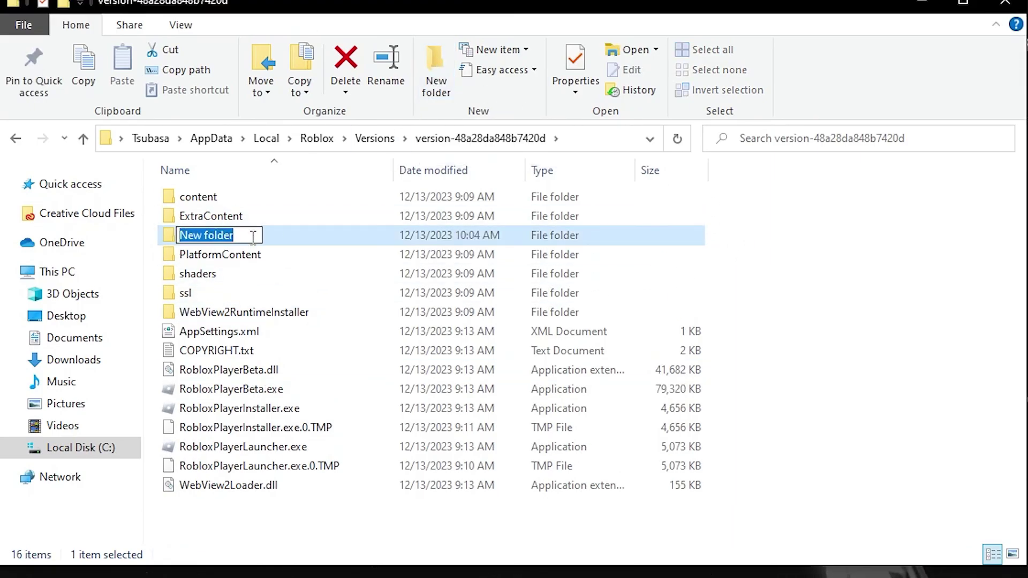
pyautogui.write('ClientSettings')
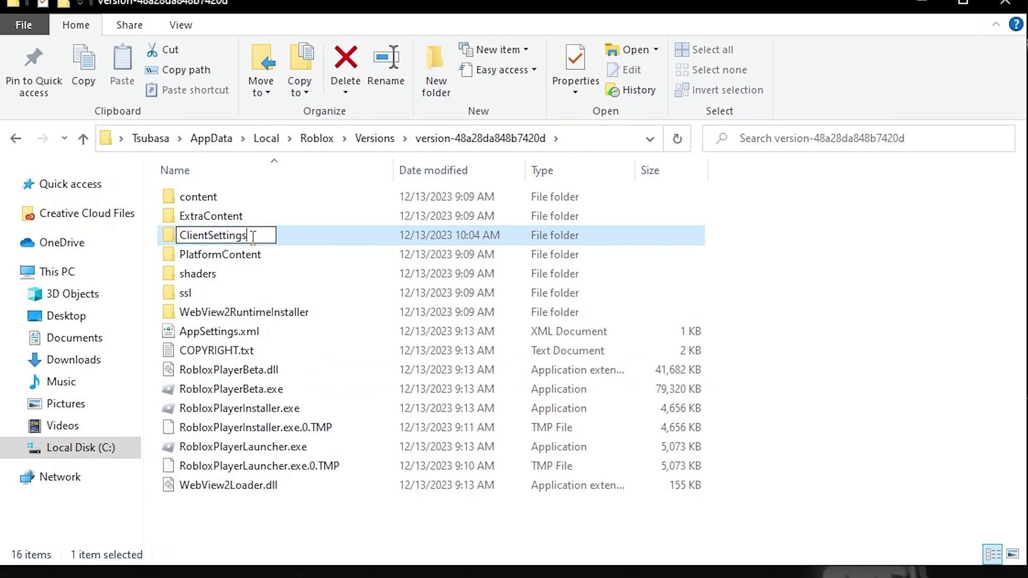
pyautogui.click(744, 264)
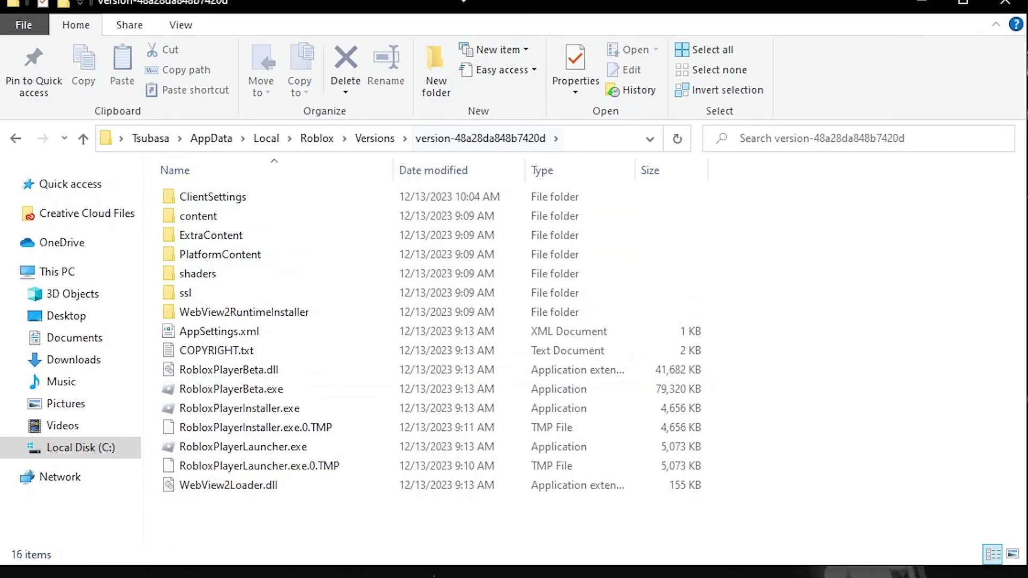
# - Move the ClientAppSettings.json file from the desktop into the ClientSettings folder
pyautogui.moveTo(441, 9); pyautogui.dragTo(390, 322)
pyautogui.click(386, 251)
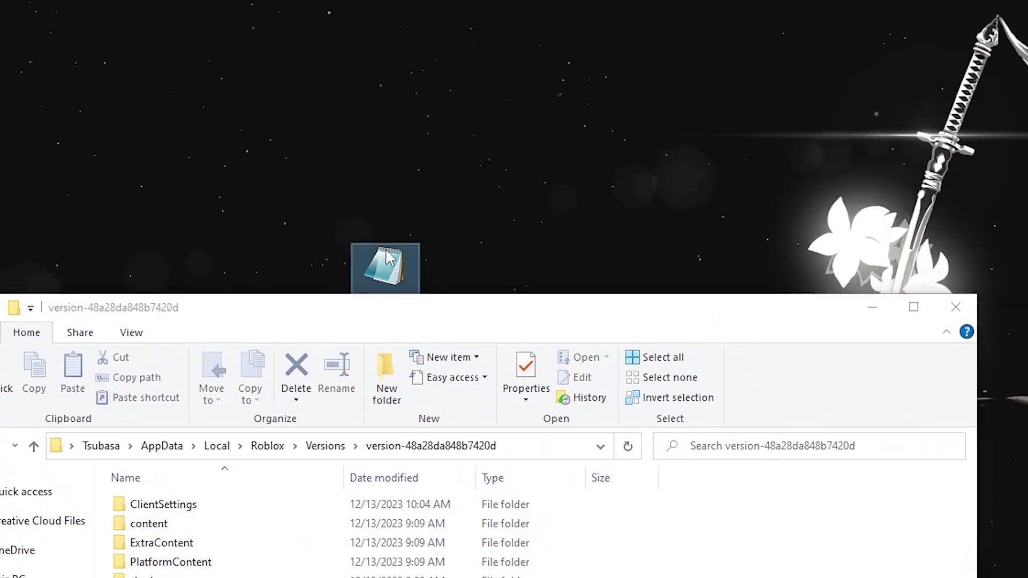
pyautogui.moveTo(389, 263); pyautogui.dragTo(214, 448)
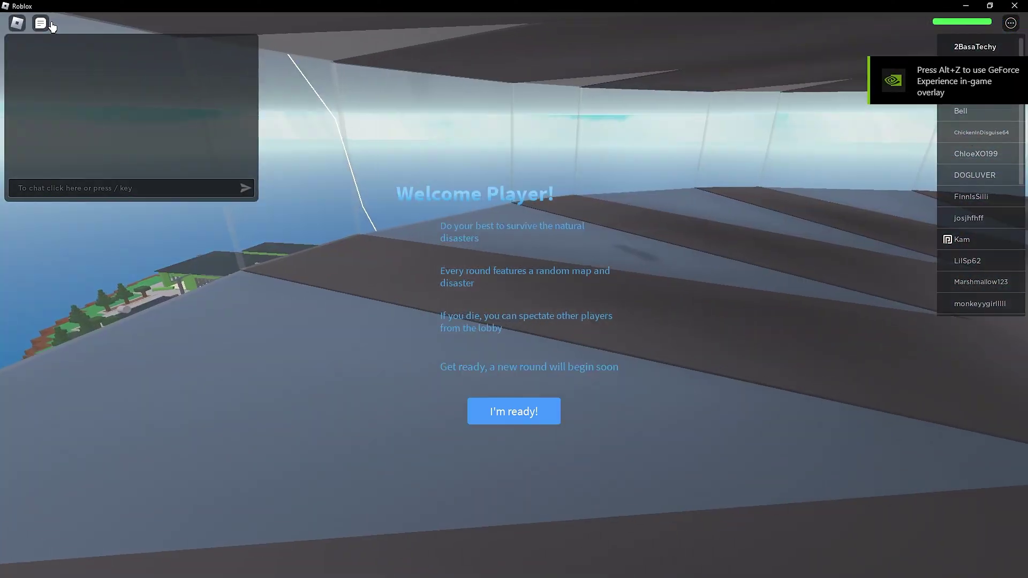
# - In Roblox, hide the chat and show the performance stats overlay to check the FPS while moving the character
pyautogui.click(43, 23)
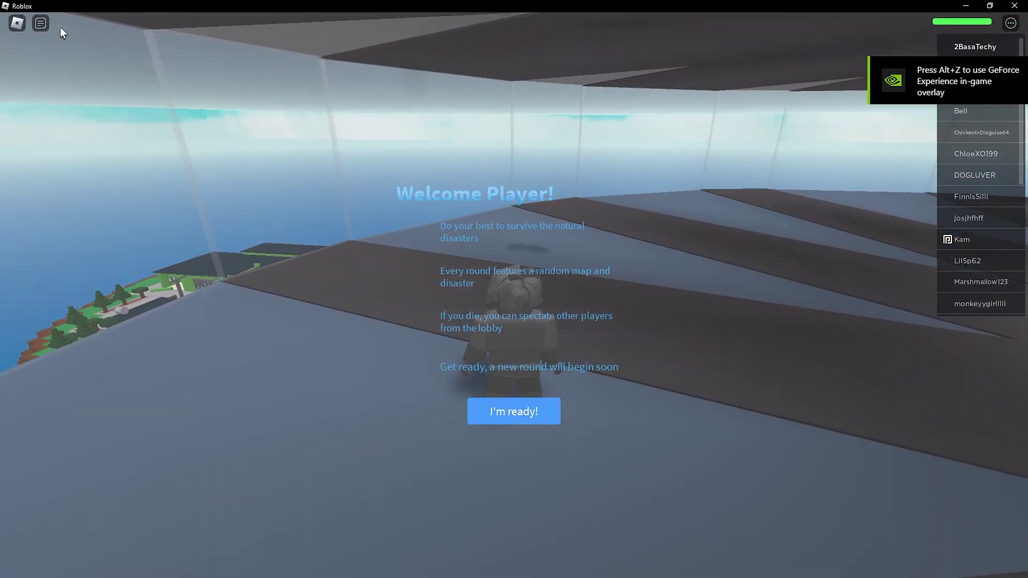
pyautogui.press('shift')
pyautogui.hotkey('shift', 'F5')
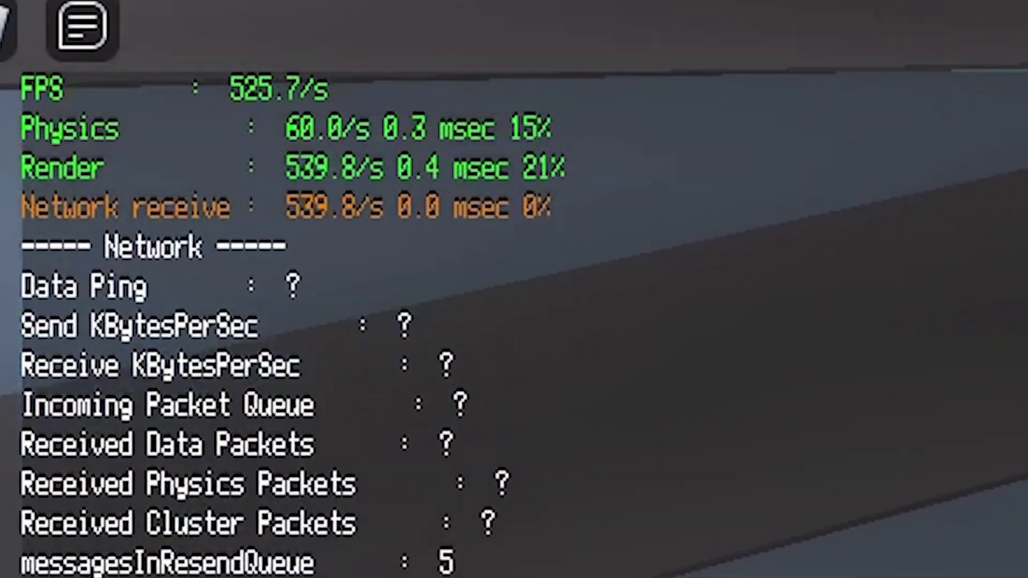
pyautogui.hotkey('shift', 'F3')
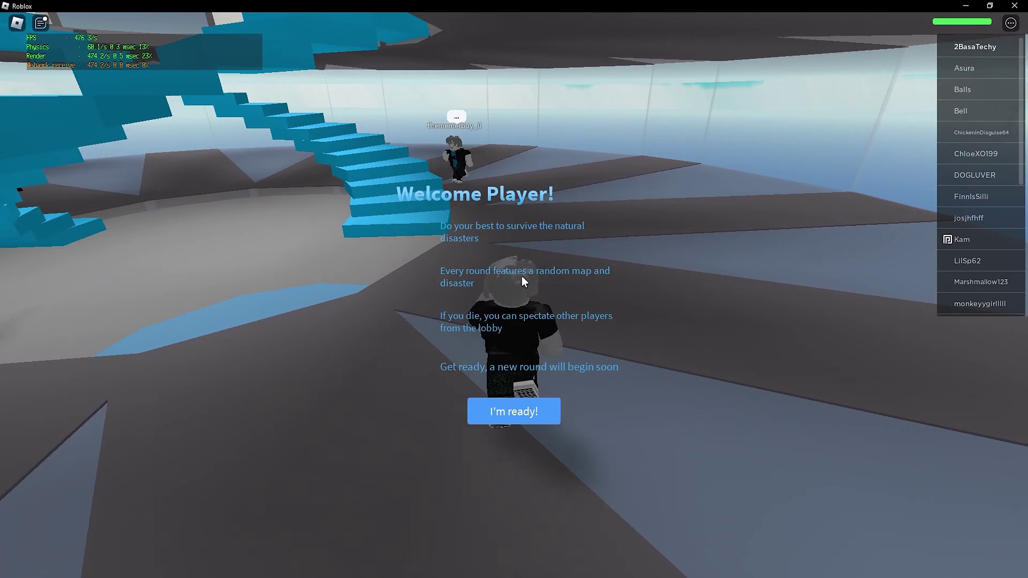
pyautogui.hotkey('shift', 'F3')
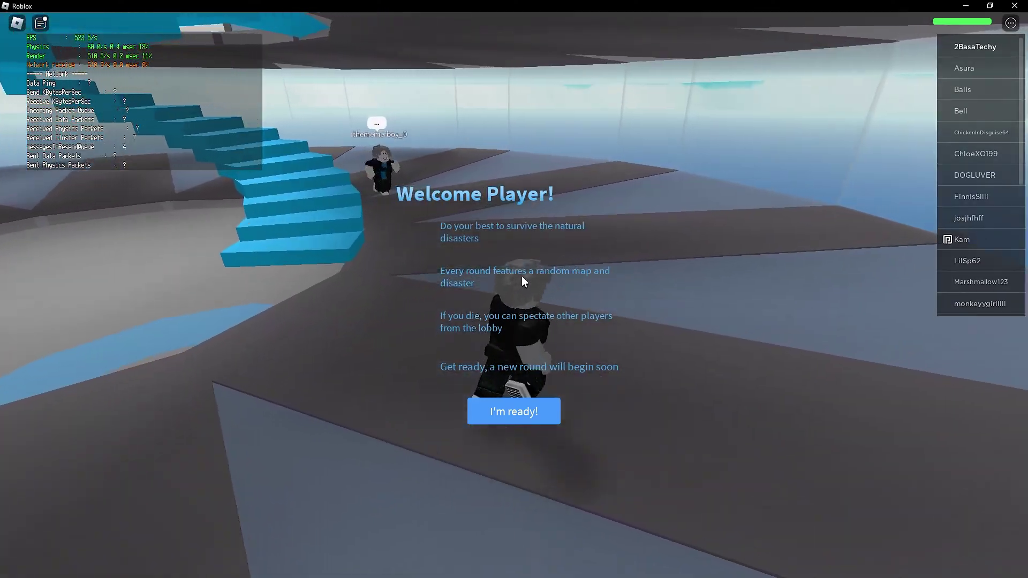
pyautogui.press('w')
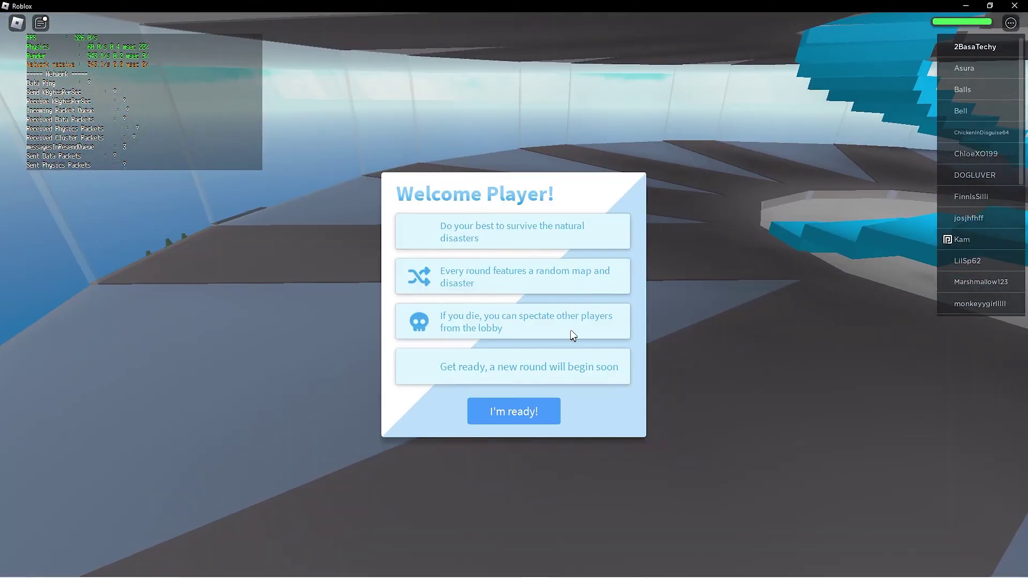
pyautogui.hotkey('shift', 'F3')
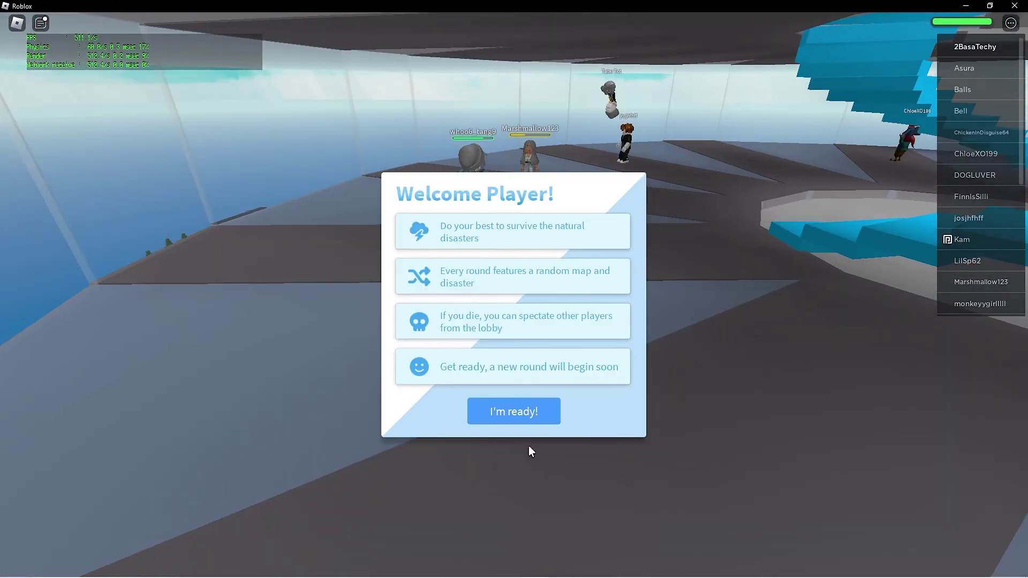
# - Switch to File Explorer and move the ClientSettings folder out of the Roblox version folder onto the desktop
pyautogui.press('super')
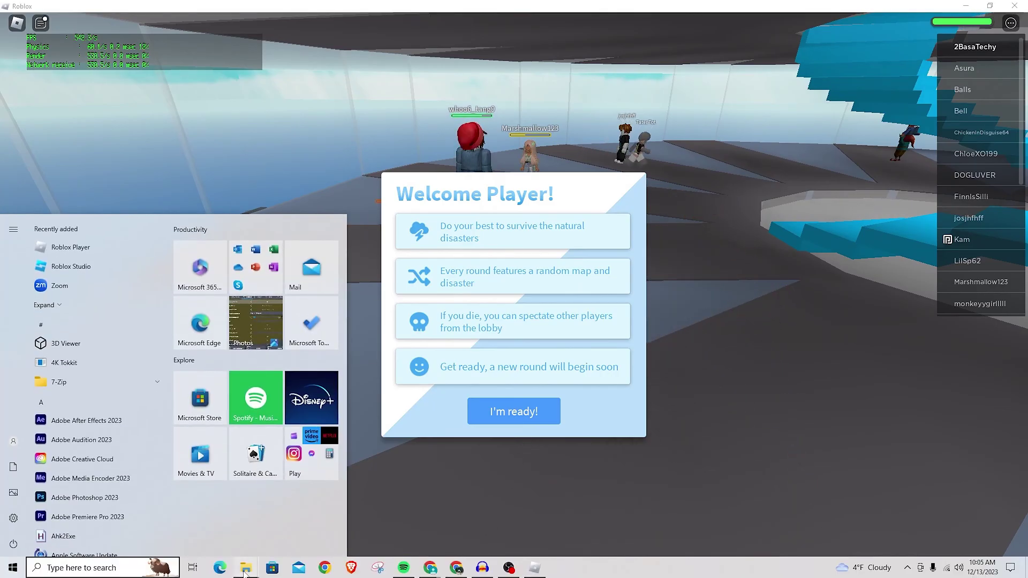
pyautogui.moveTo(243, 571)
pyautogui.click(422, 521)
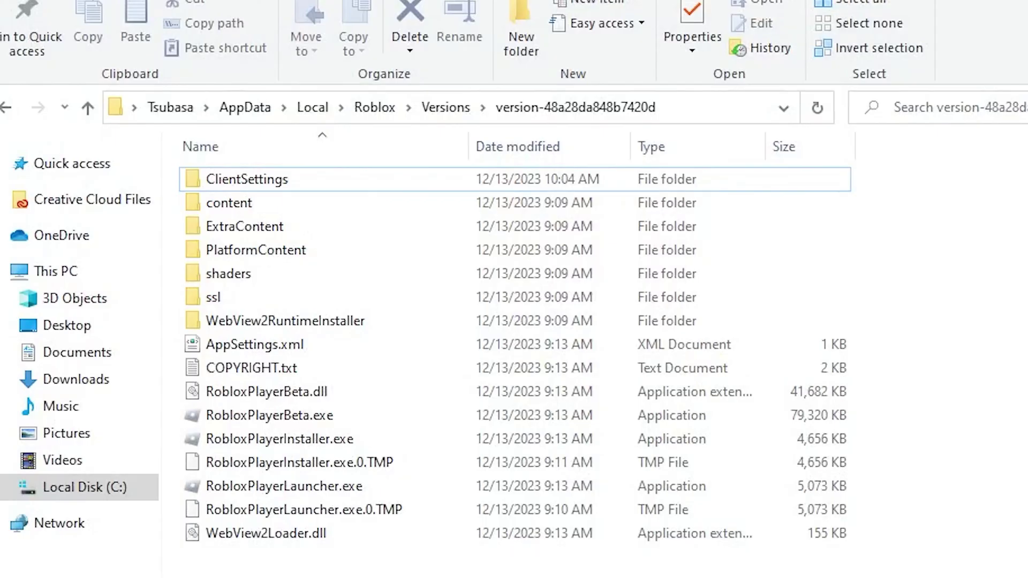
pyautogui.click(275, 181)
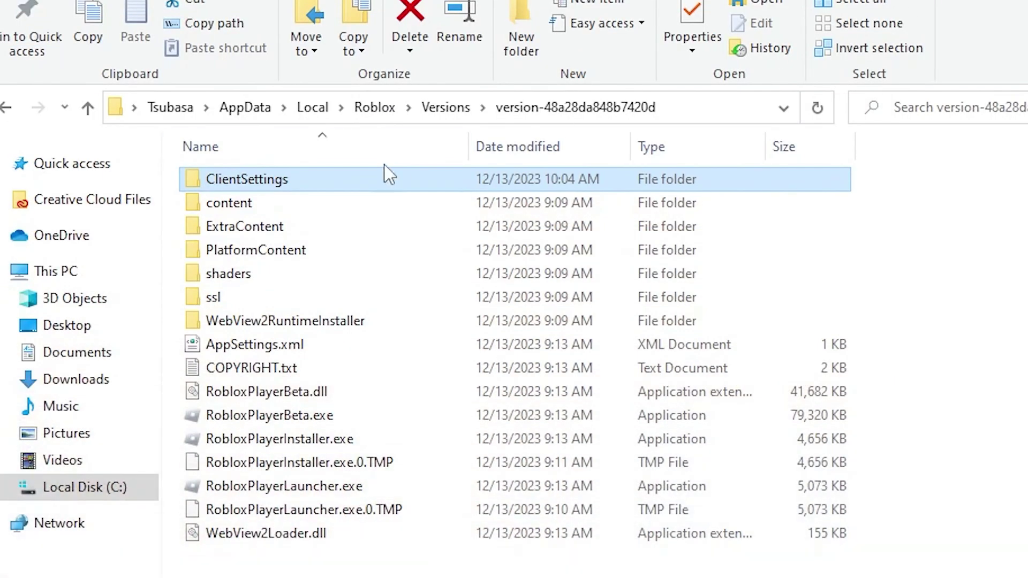
pyautogui.moveTo(385, 177); pyautogui.dragTo(161, 577)
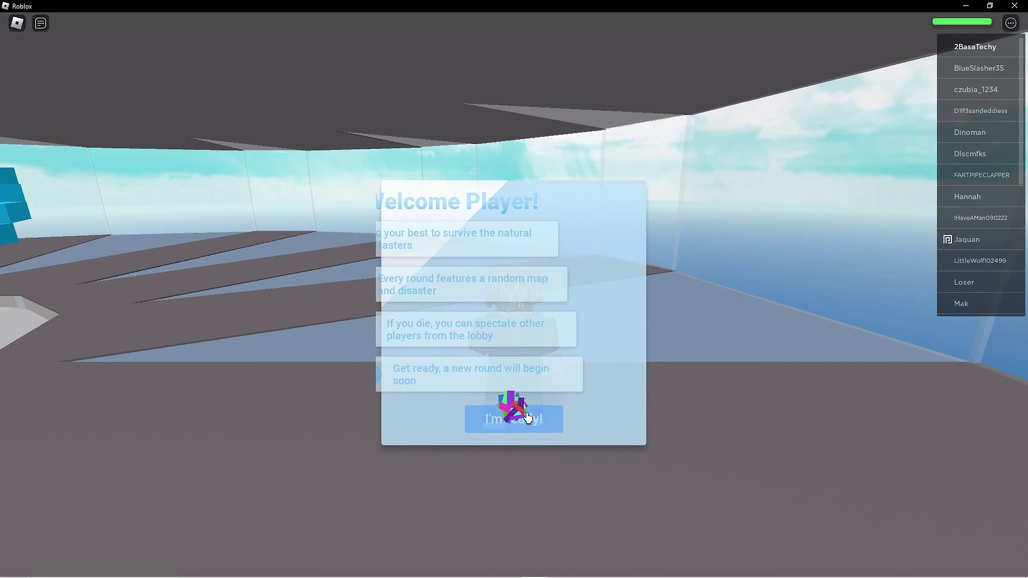
# - Return to Roblox, show the performance stats to check the FPS without the ClientSettings folder, and close the game
pyautogui.click(526, 415)
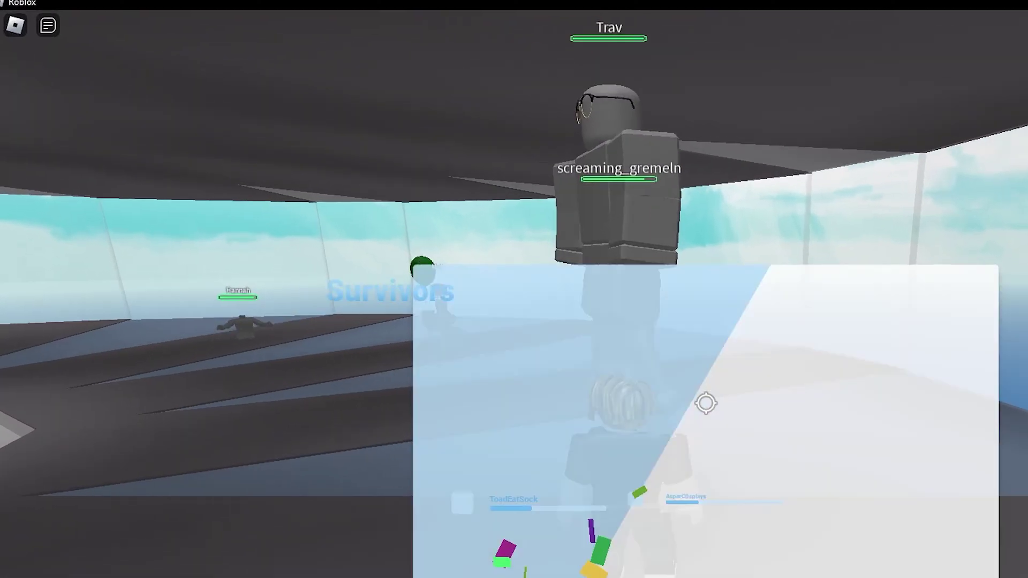
pyautogui.hotkey('shift', 'F5')
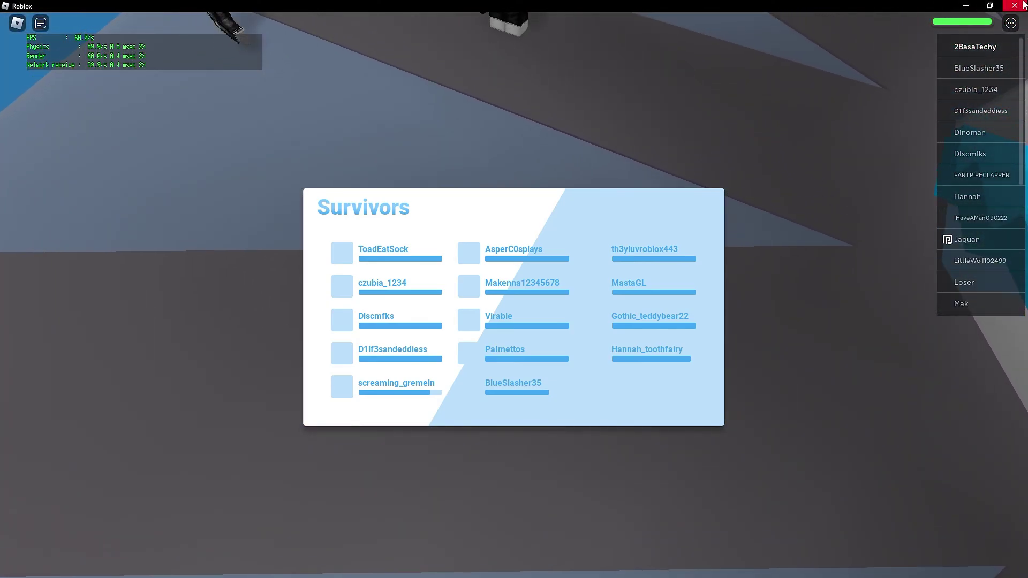
pyautogui.click(1015, 6)
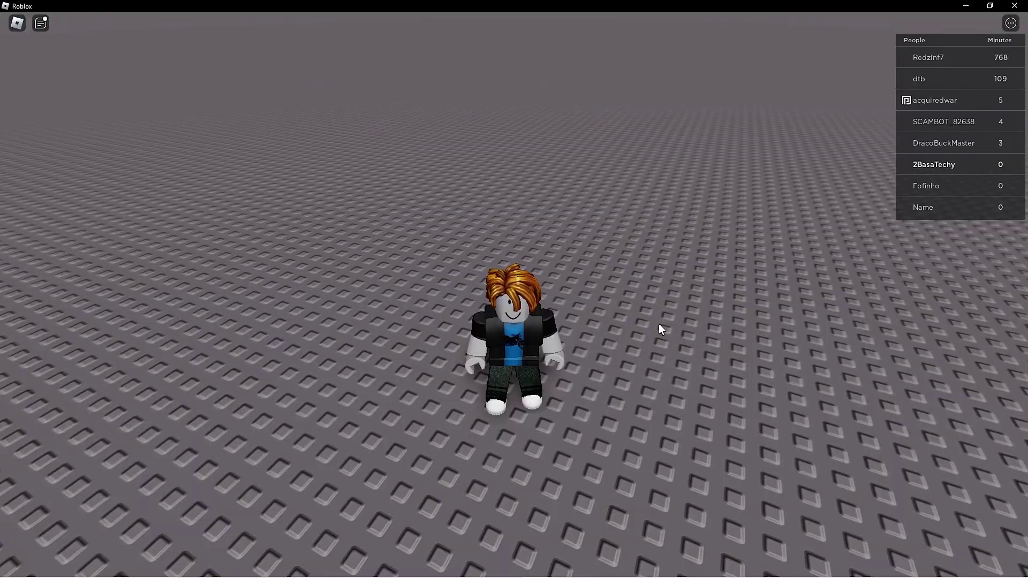
# - Raise the in-game Graphics Quality and move the character around to examine the rendering
pyautogui.press('Escape')
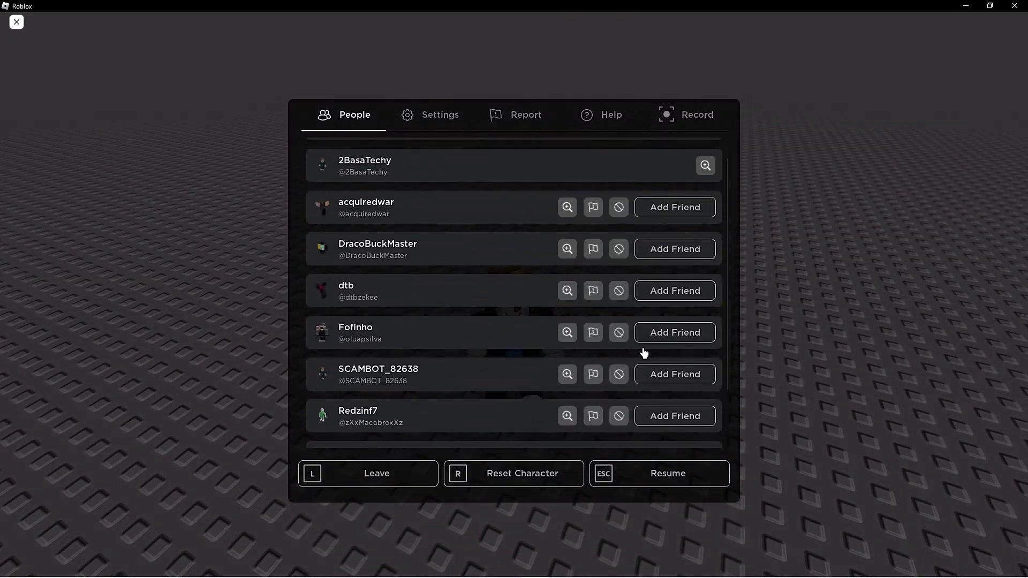
pyautogui.click(452, 132)
pyautogui.click(712, 392)
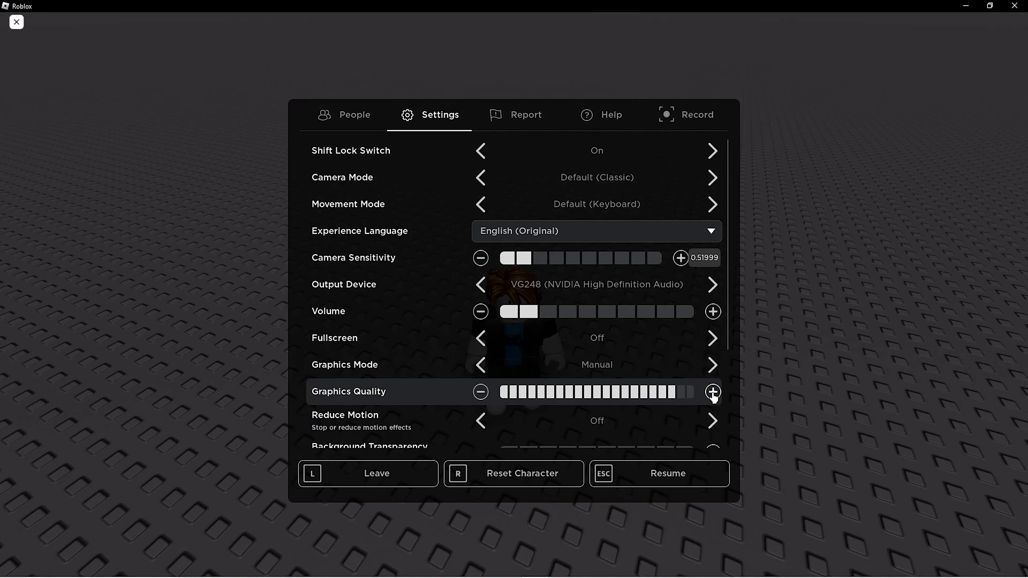
pyautogui.click(713, 392)
pyautogui.click(669, 423)
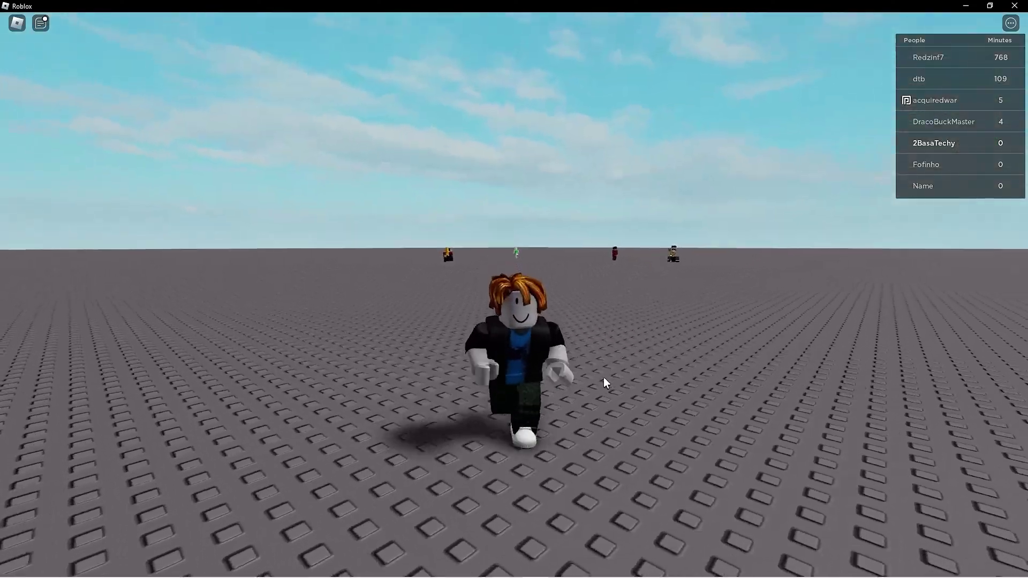
pyautogui.press('d')
pyautogui.press('a')
pyautogui.press('s')
# - Lower the in-game Graphics Quality to its lowest level and resume the game
pyautogui.press('Escape')
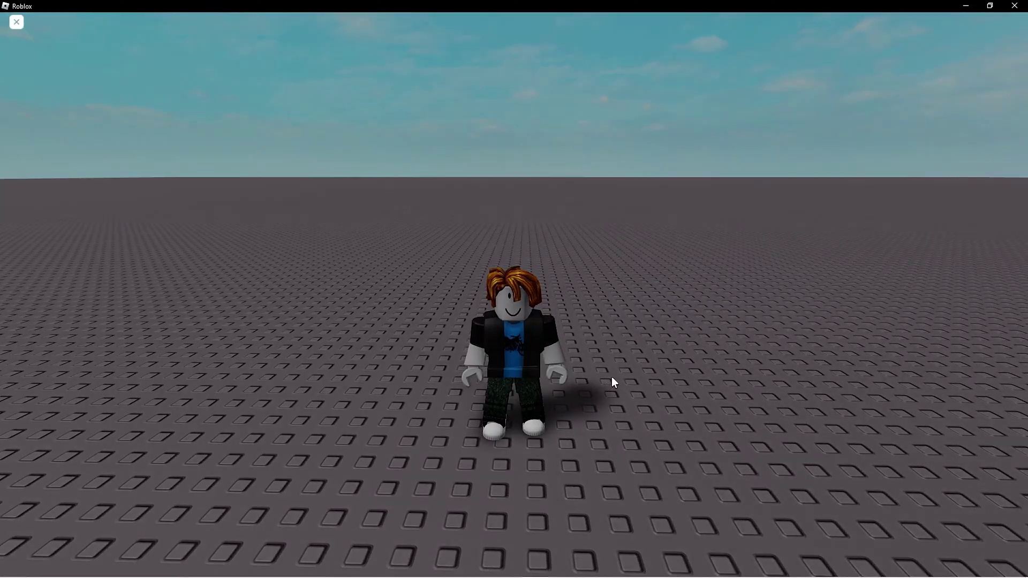
pyautogui.press('Escape')
pyautogui.click(443, 125)
pyautogui.scroll(-1, 514, 311)
pyautogui.click(481, 248)
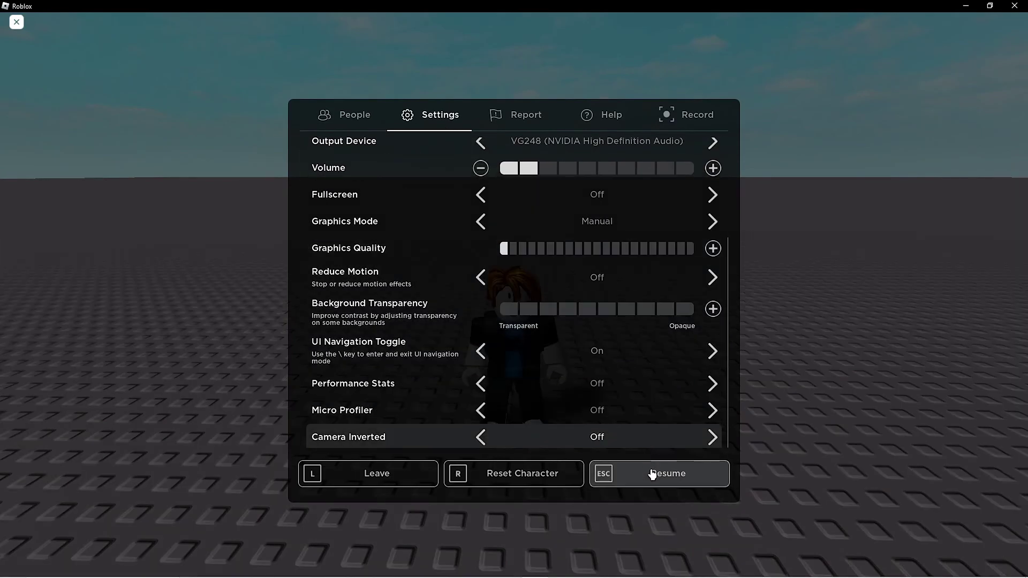
pyautogui.click(651, 474)
pyautogui.rightClick(594, 242)
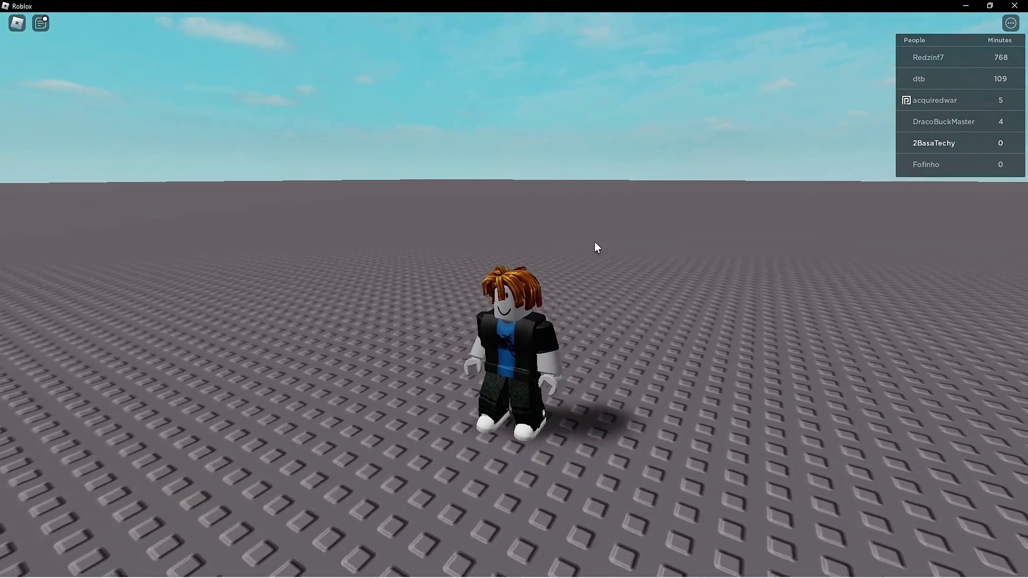
pyautogui.scroll(-3, 563, 317)
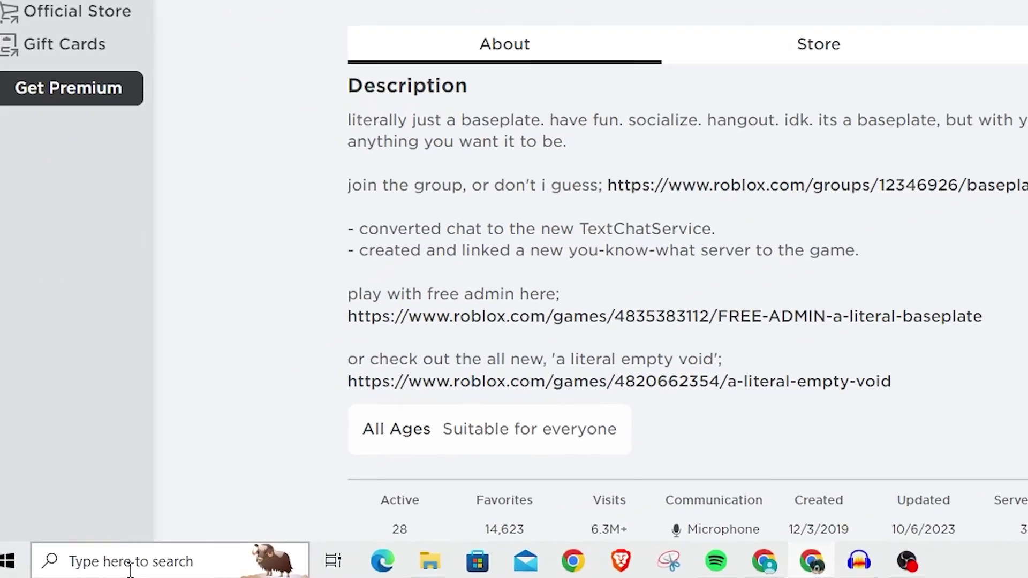
# - Search Windows for Task Manager, open it, and review the list of startup apps
pyautogui.click(94, 571)
pyautogui.write('task')
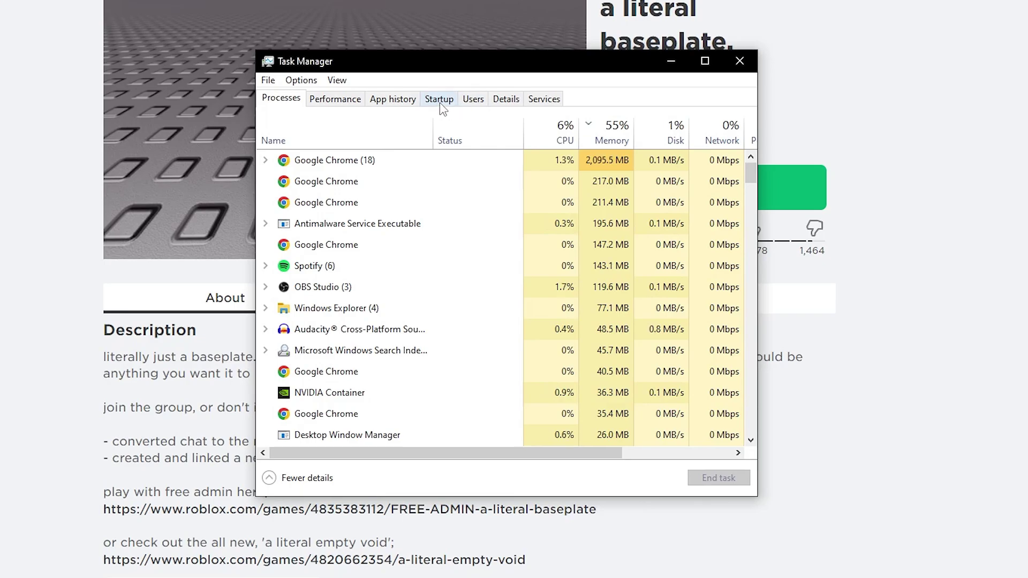
pyautogui.click(440, 101)
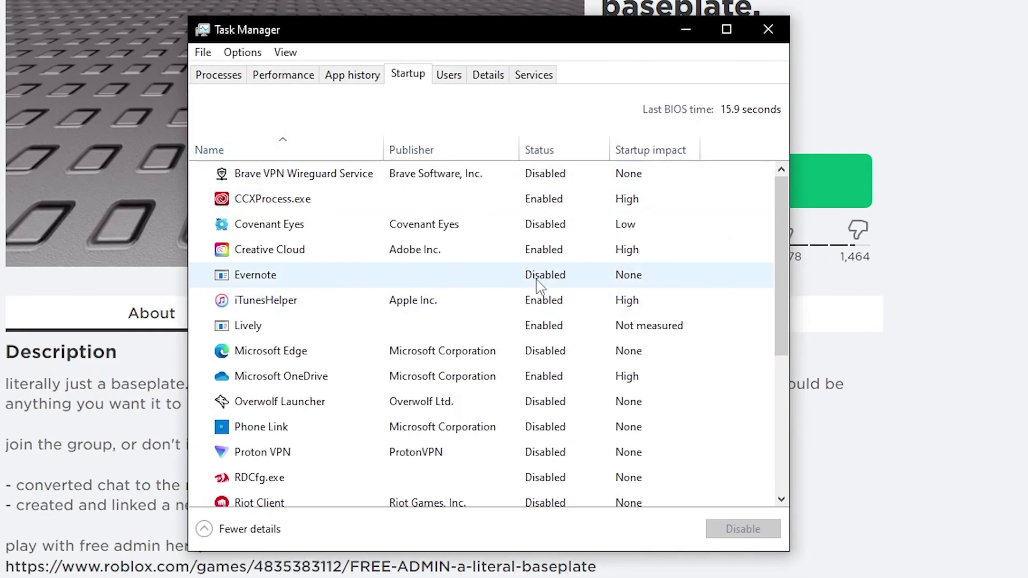
pyautogui.scroll(-4, 532, 329)
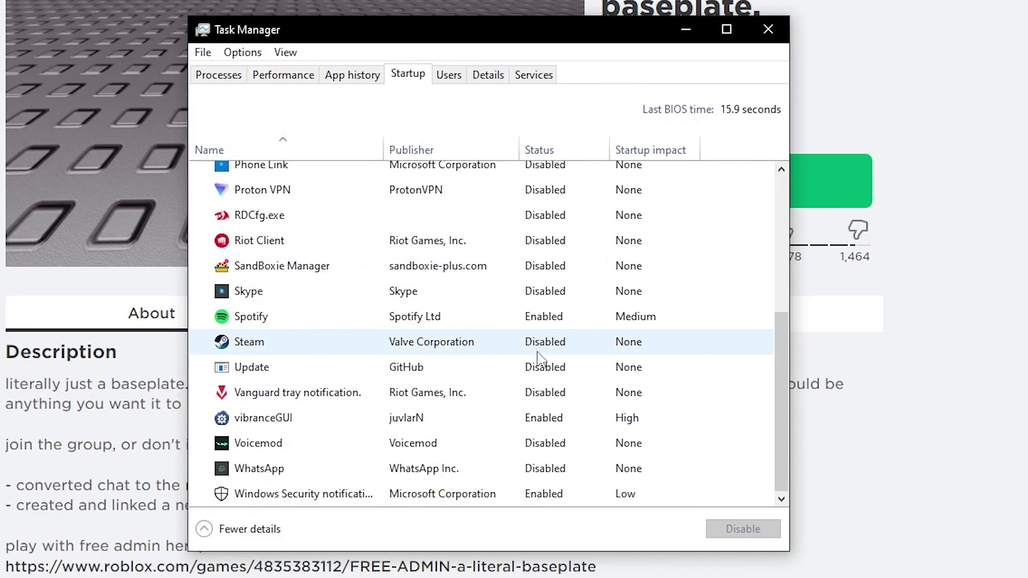
pyautogui.scroll(4, 546, 423)
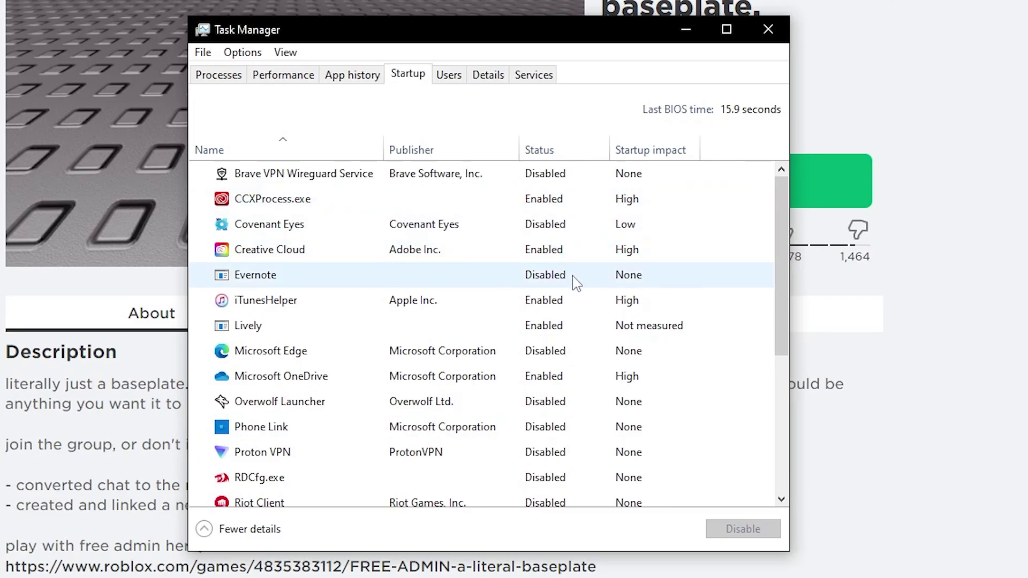
# - Disable iTunesHelper, Lively and Microsoft OneDrive from launching at startup
pyautogui.click(557, 312)
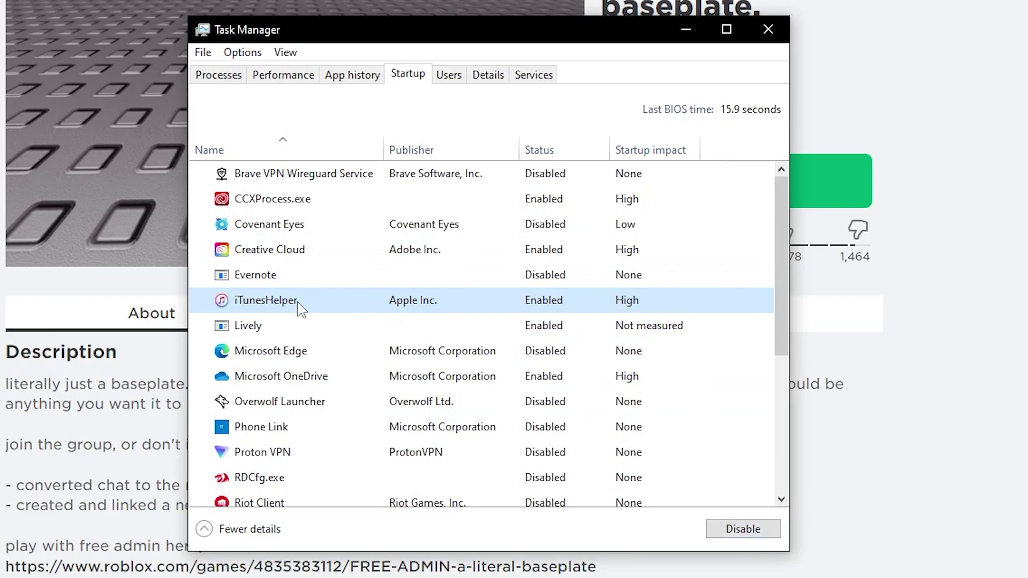
pyautogui.click(742, 530)
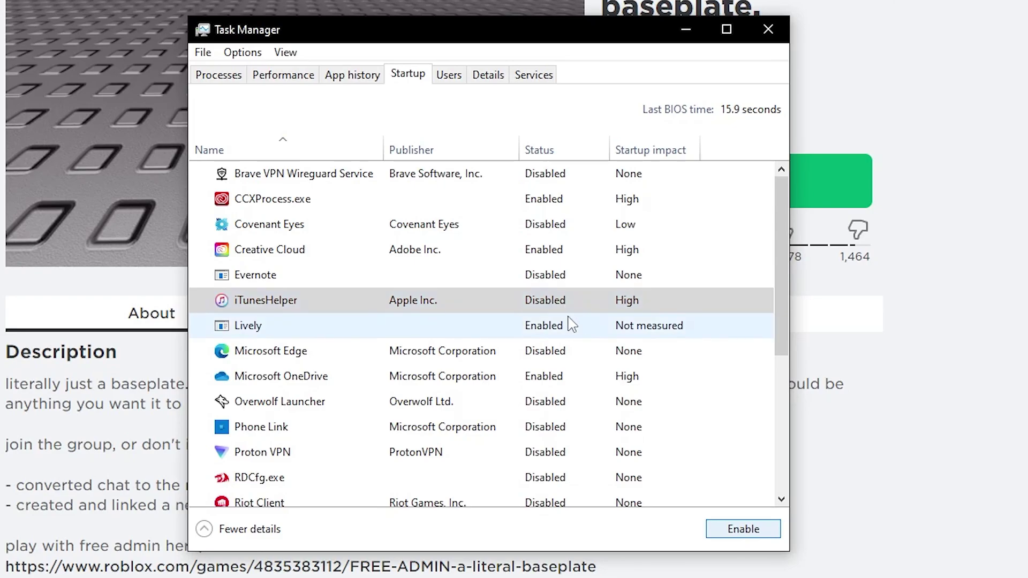
pyautogui.click(554, 360)
pyautogui.scroll(-1, 571, 329)
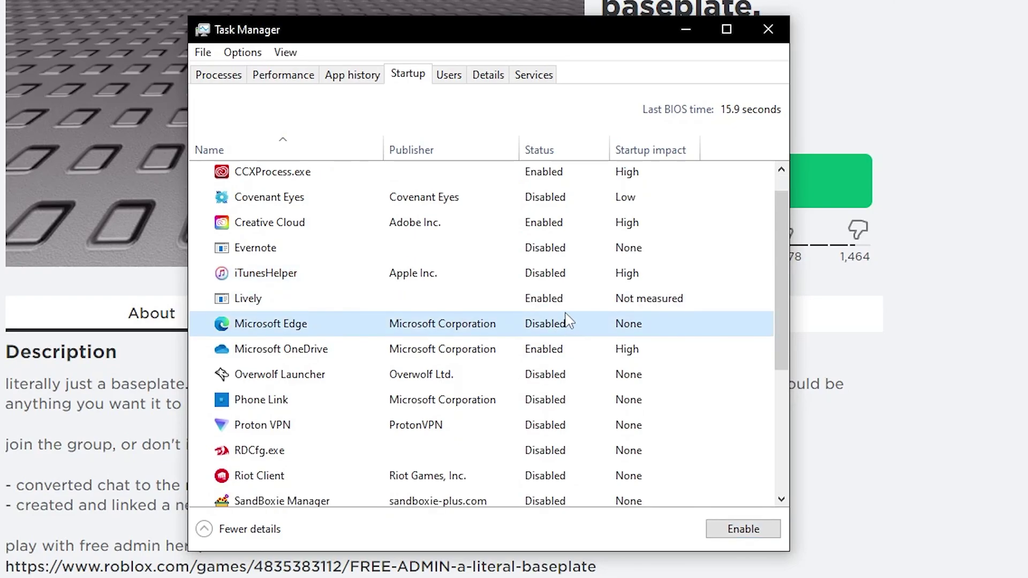
pyautogui.click(566, 303)
pyautogui.click(743, 529)
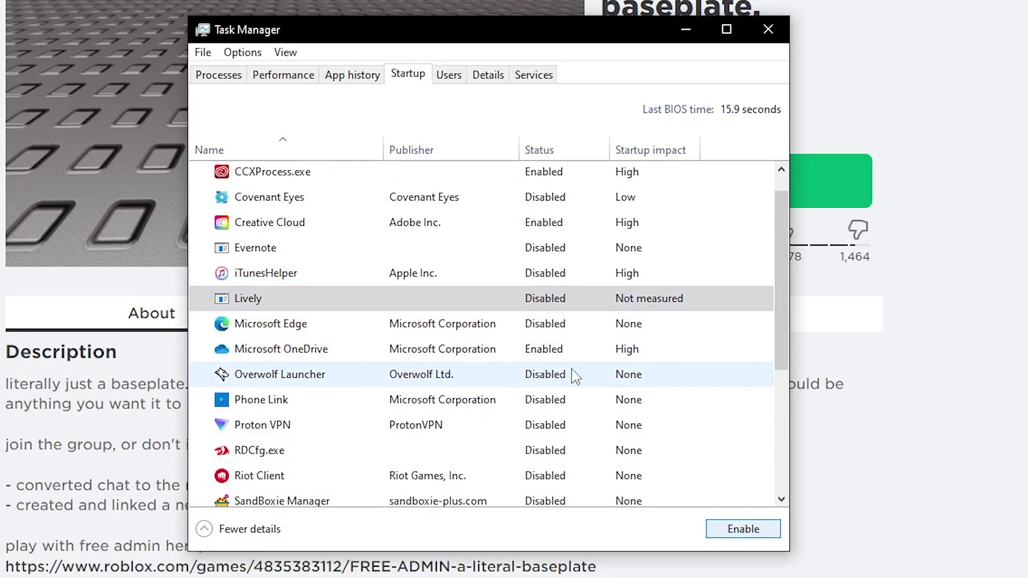
pyautogui.click(562, 386)
pyautogui.scroll(-1, 584, 381)
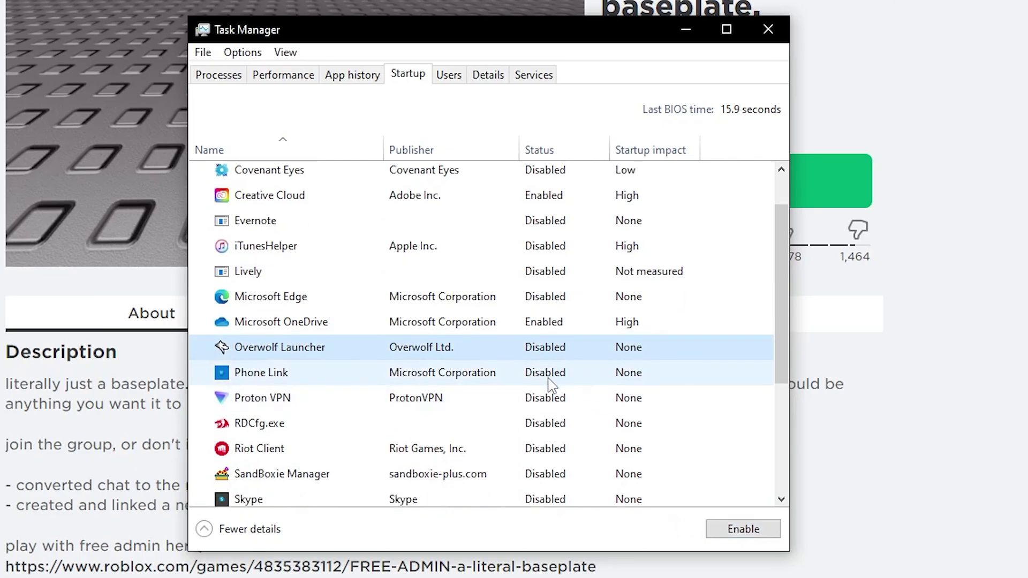
pyautogui.click(569, 325)
pyautogui.click(748, 534)
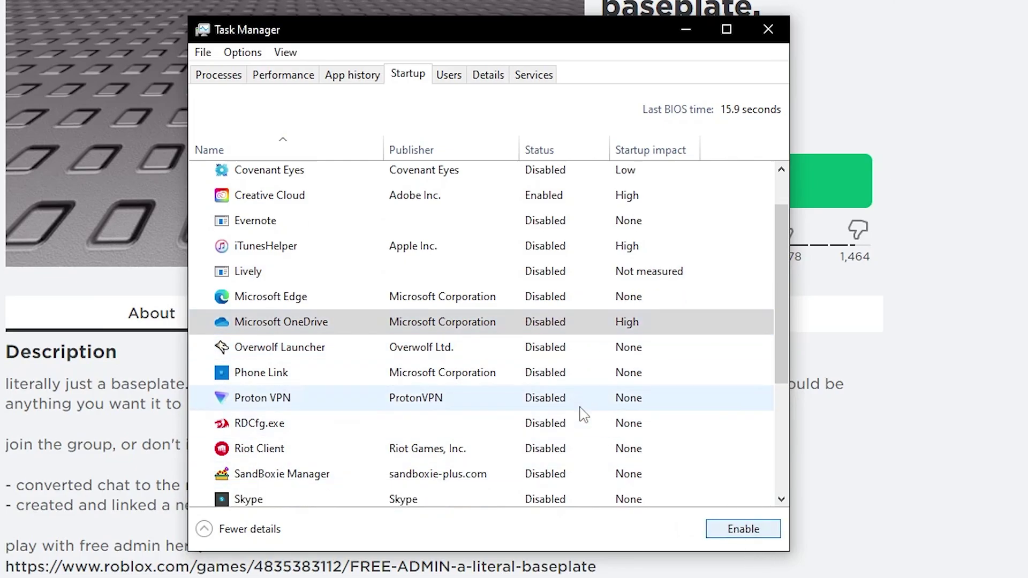
# - Review the rest of the startup apps list for programs that still launch with Windows
pyautogui.click(566, 375)
pyautogui.scroll(-3, 657, 374)
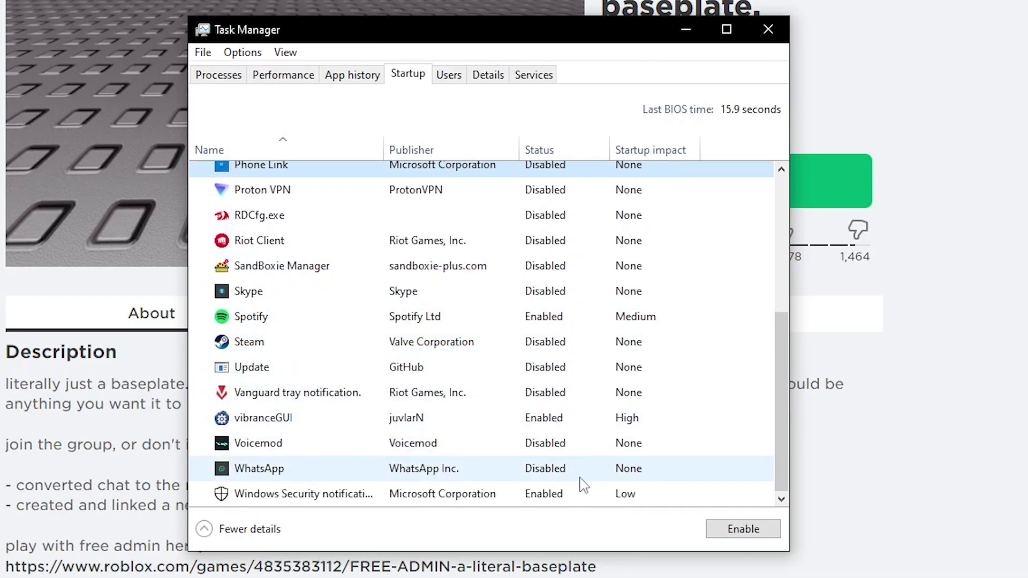
pyautogui.scroll(4, 532, 404)
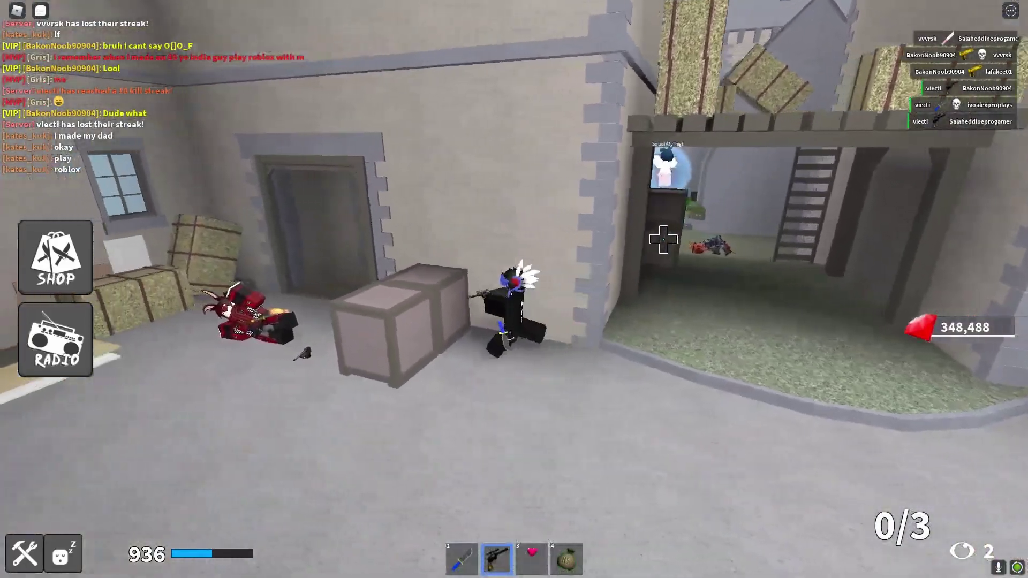
pyautogui.press('3')
pyautogui.press('space')
pyautogui.press('2')
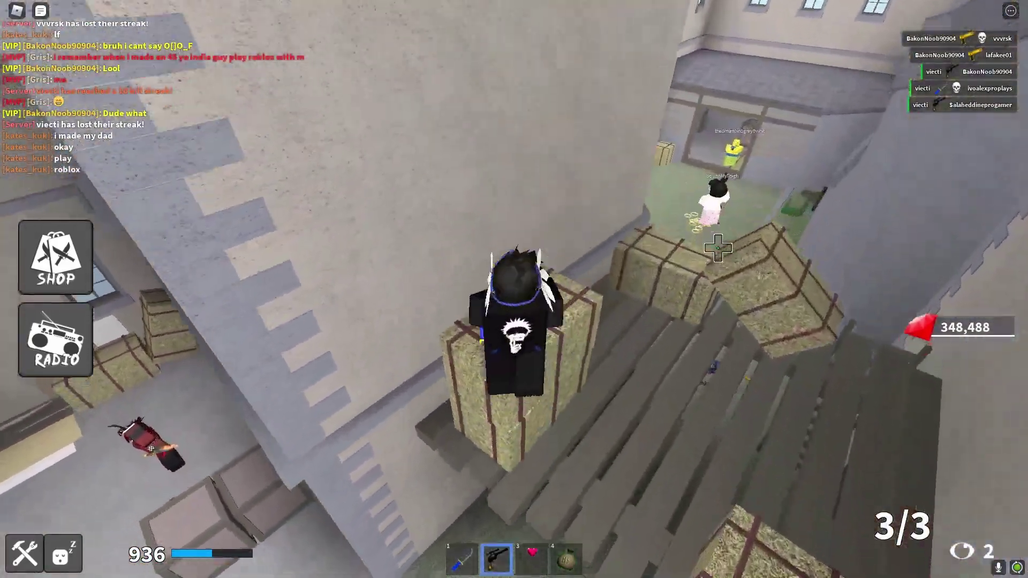
pyautogui.click(718, 284)
pyautogui.press('1')
pyautogui.press('space')
pyautogui.click(718, 400)
pyautogui.press('2')
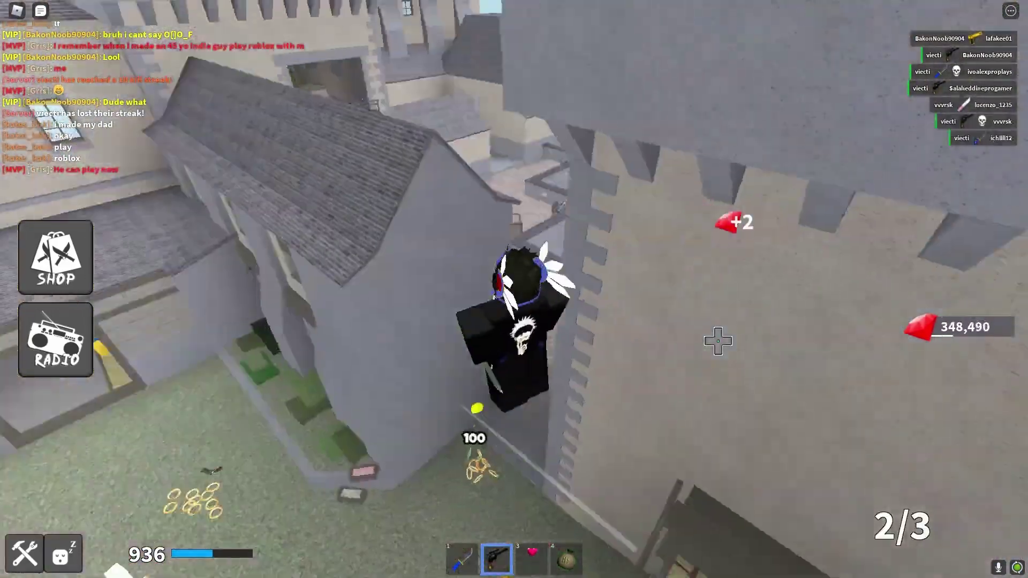
pyautogui.press('3')
pyautogui.press('space')
pyautogui.press('2')
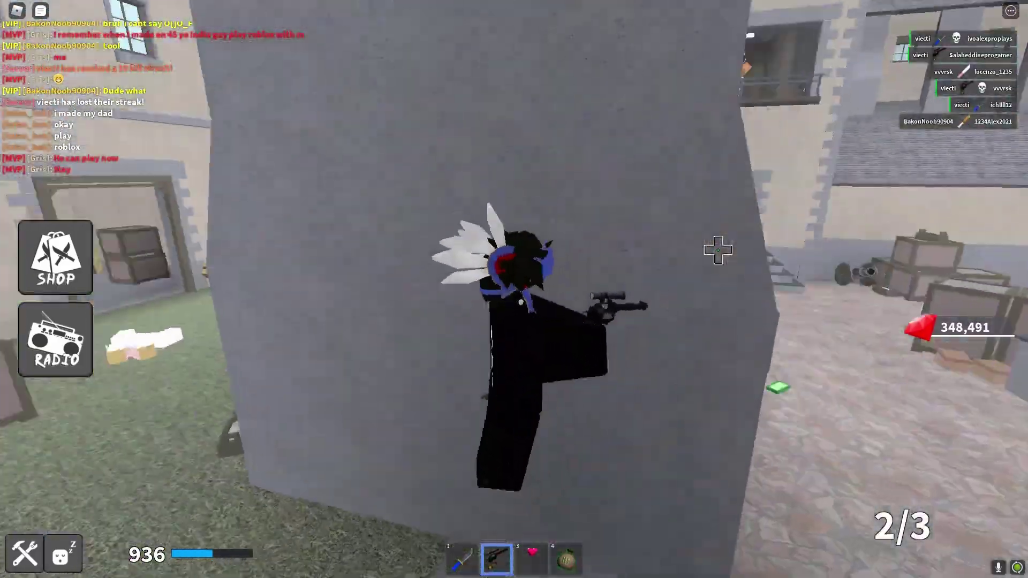
pyautogui.press('a')
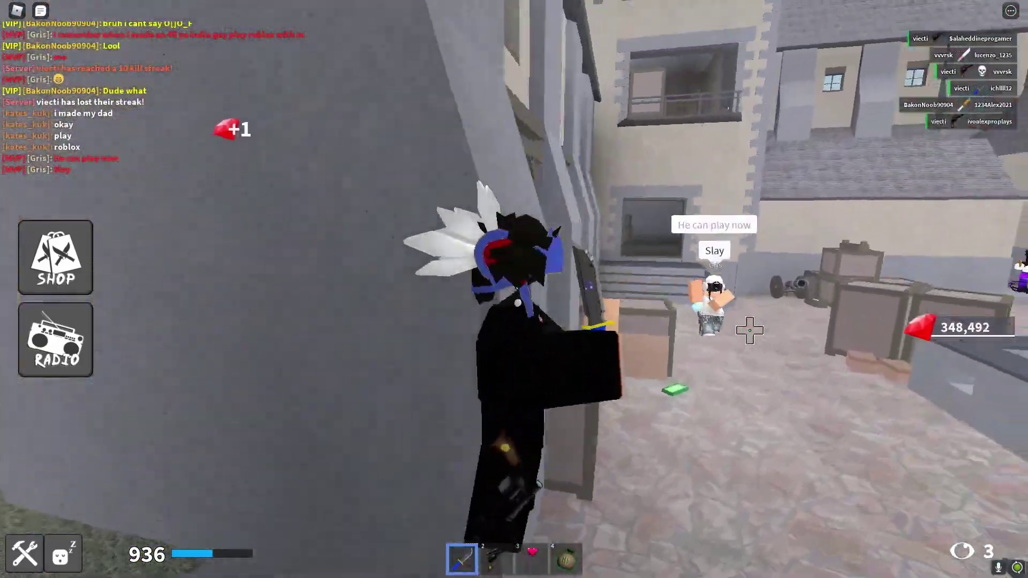
pyautogui.click(750, 330)
pyautogui.press('space')
pyautogui.press('2')
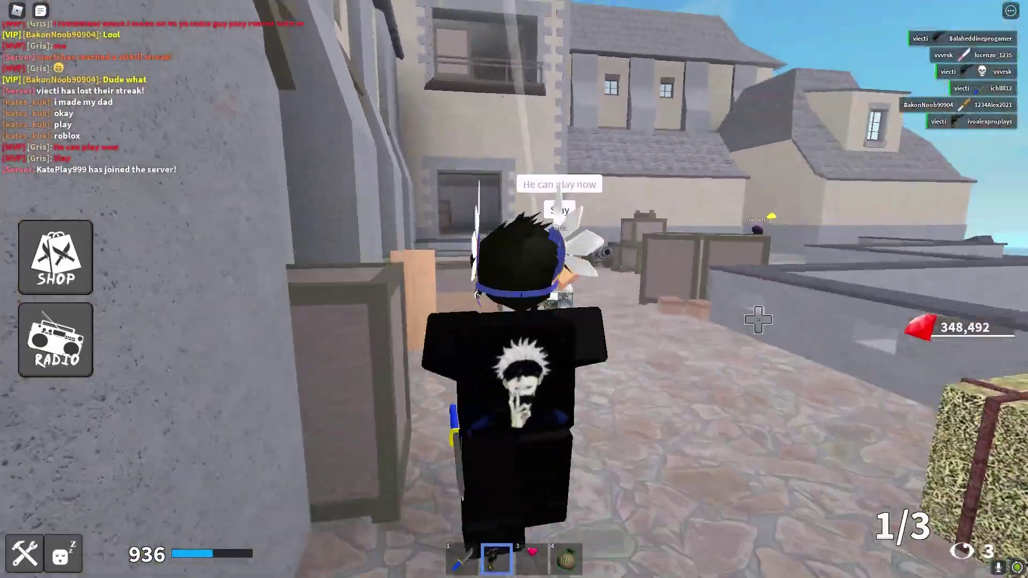
pyautogui.click(736, 322)
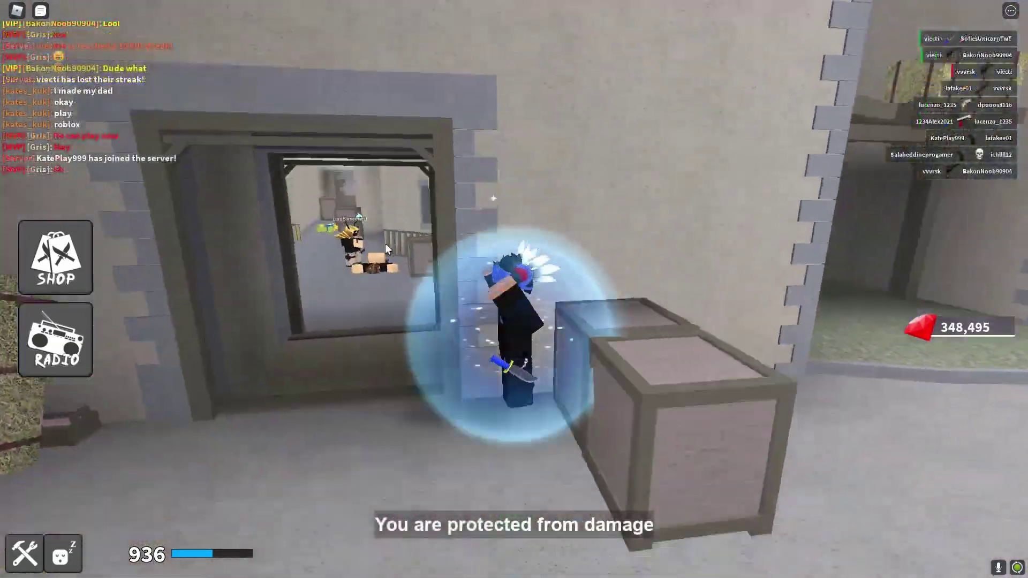
pyautogui.press('2')
pyautogui.click(372, 222)
pyautogui.press('1')
pyautogui.press('space')
pyautogui.press('space')
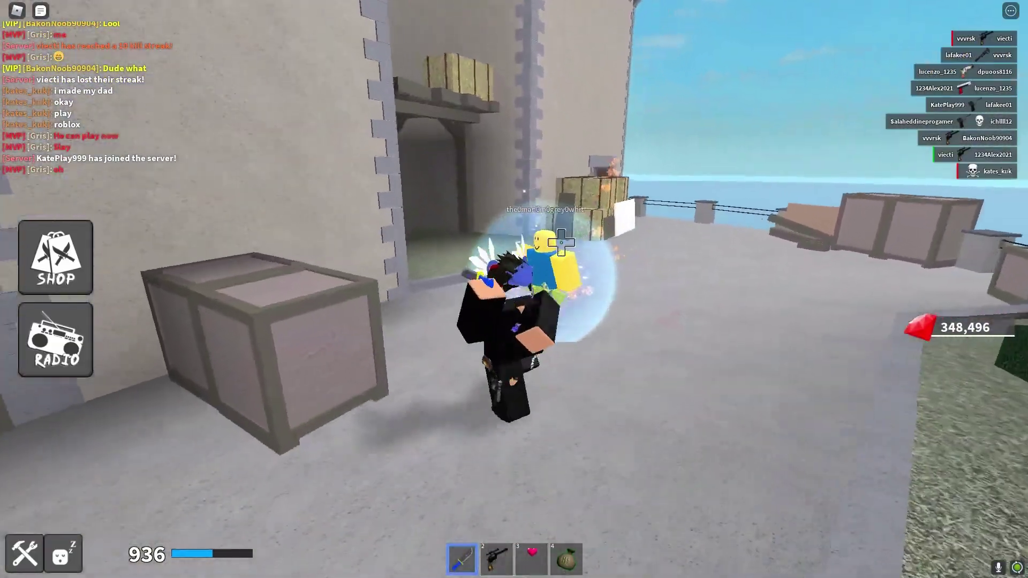
pyautogui.click(466, 142)
pyautogui.press('3')
pyautogui.press('space')
pyautogui.press('2')
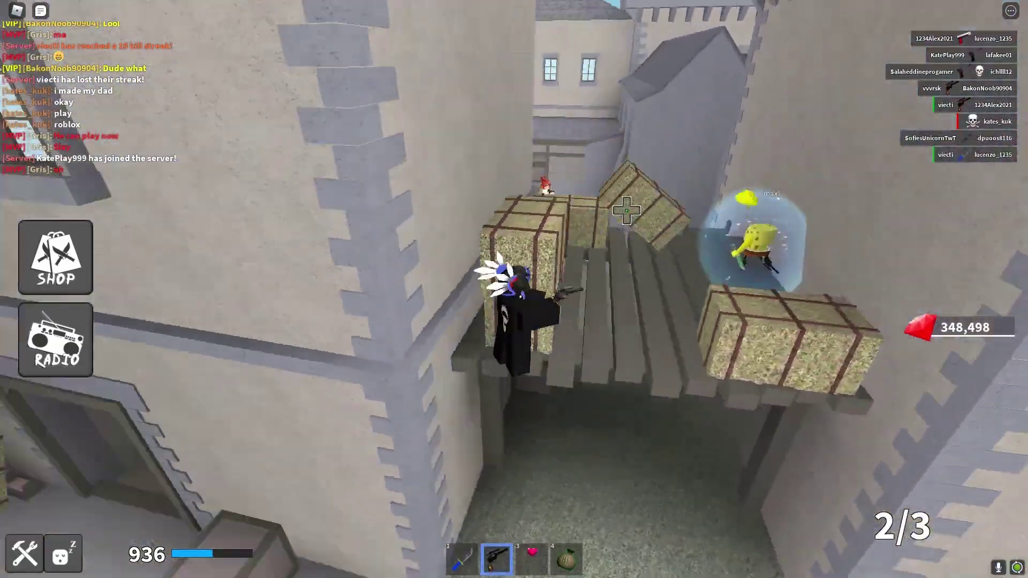
pyautogui.press('1')
pyautogui.press('2')
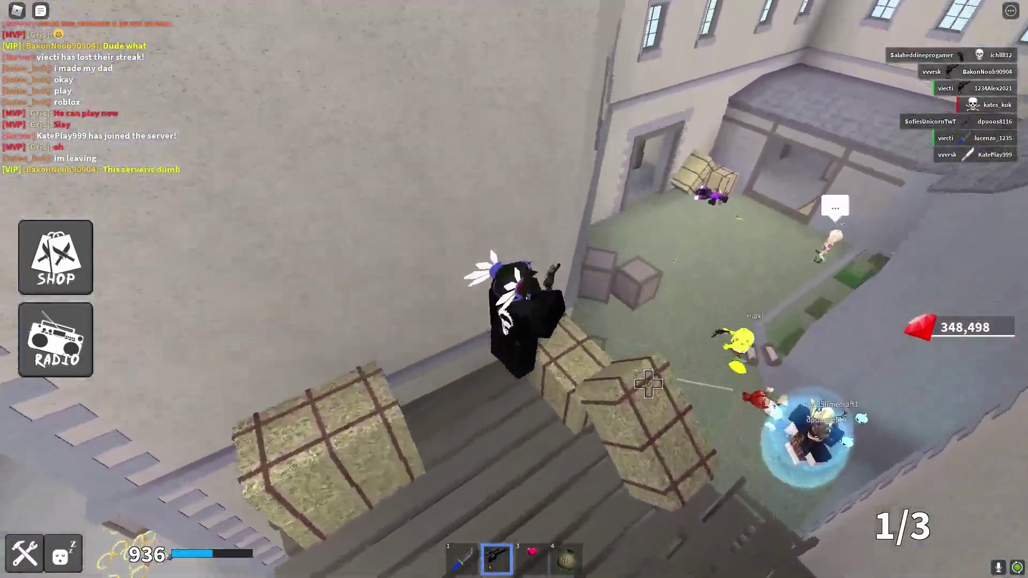
pyautogui.click(676, 354)
pyautogui.press('1')
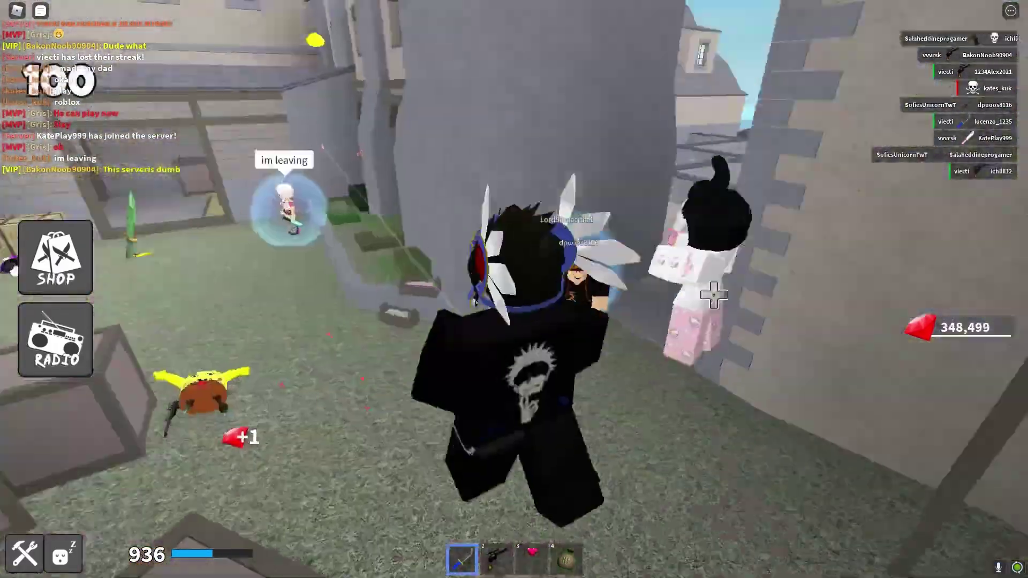
pyautogui.click(712, 289)
pyautogui.press('3')
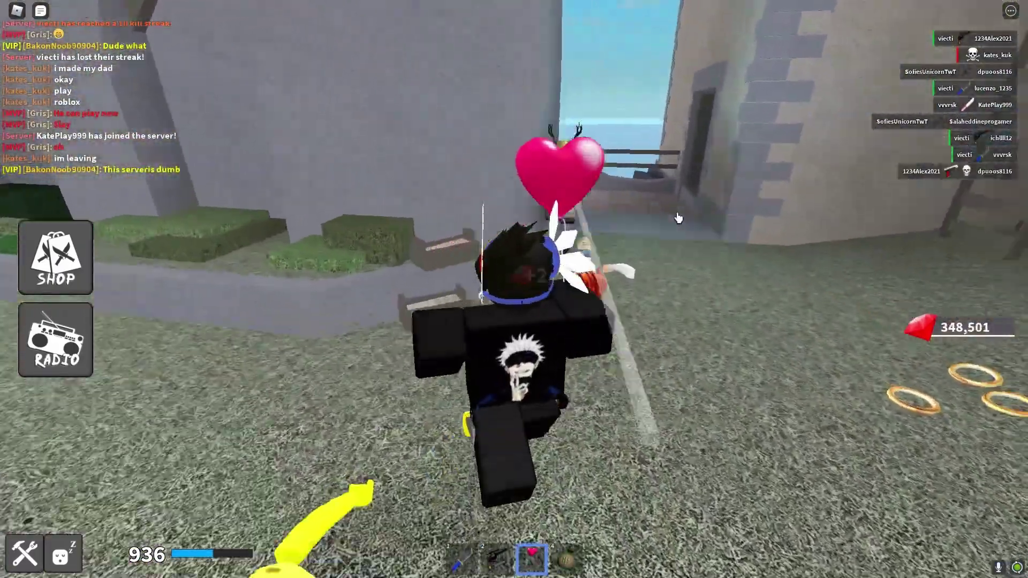